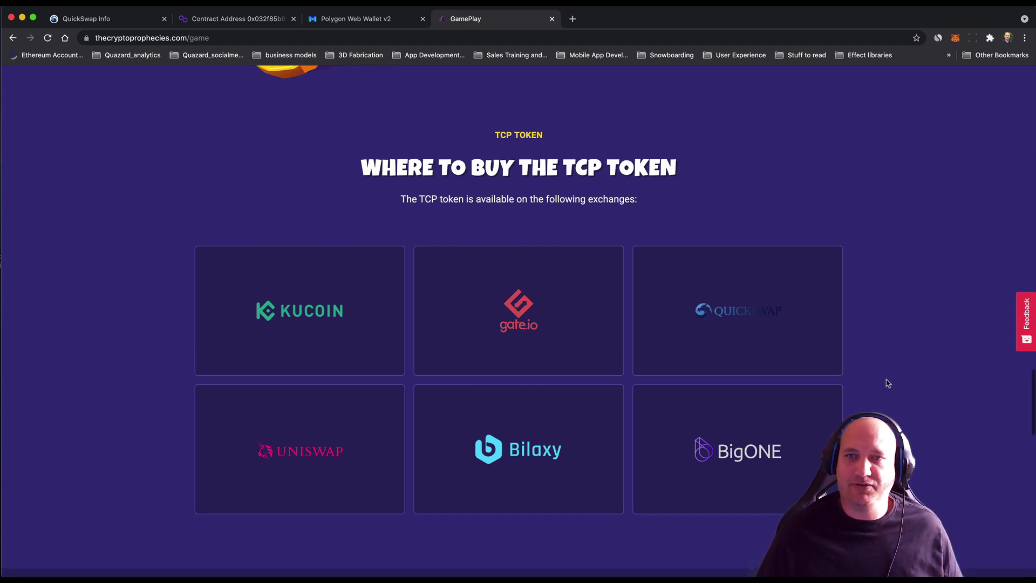
# Open MetaMask and confirm it stays on Ethereum Mainnet
pyautogui.scroll(1, 890, 394)
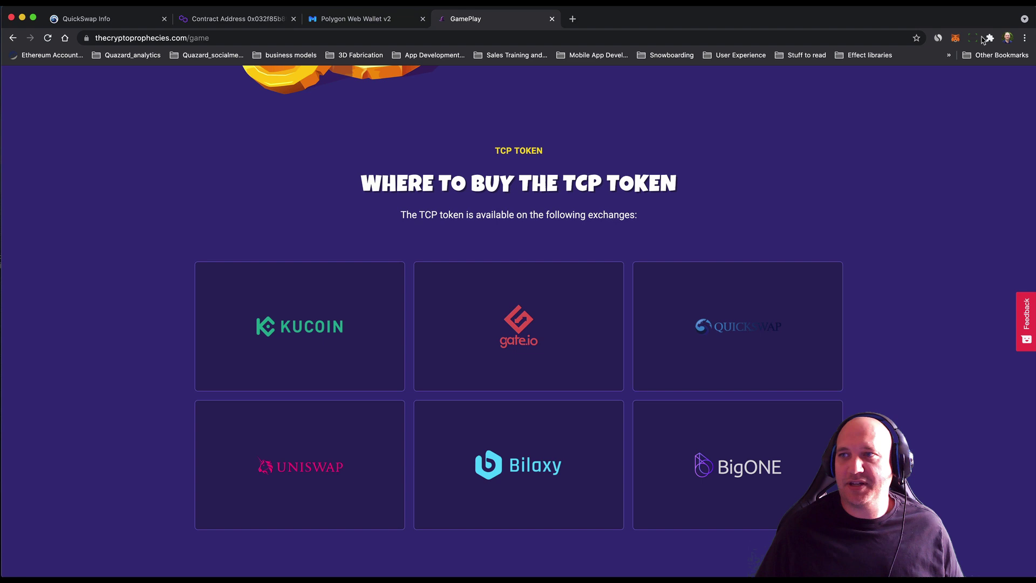
pyautogui.click(953, 41)
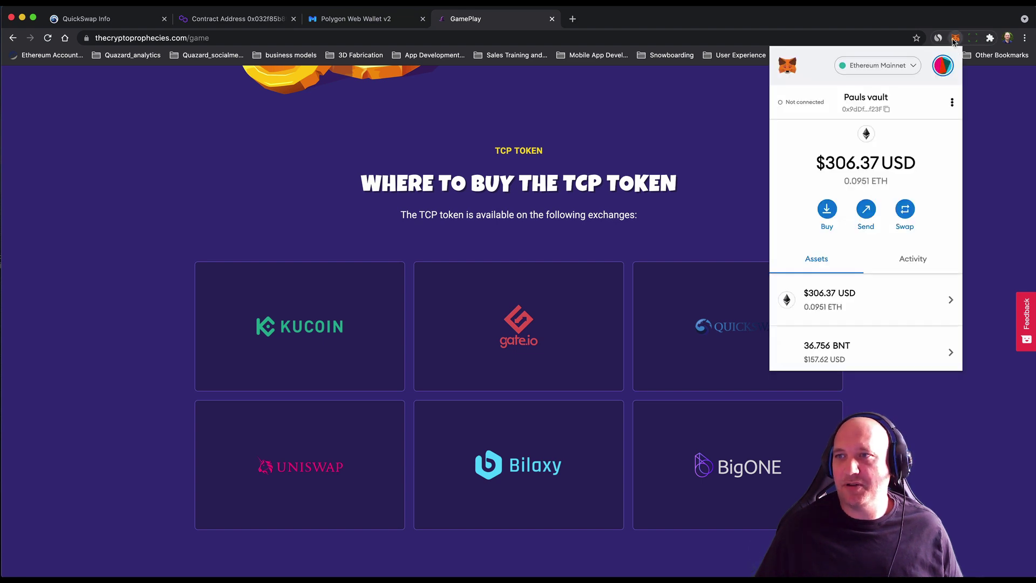
pyautogui.click(877, 65)
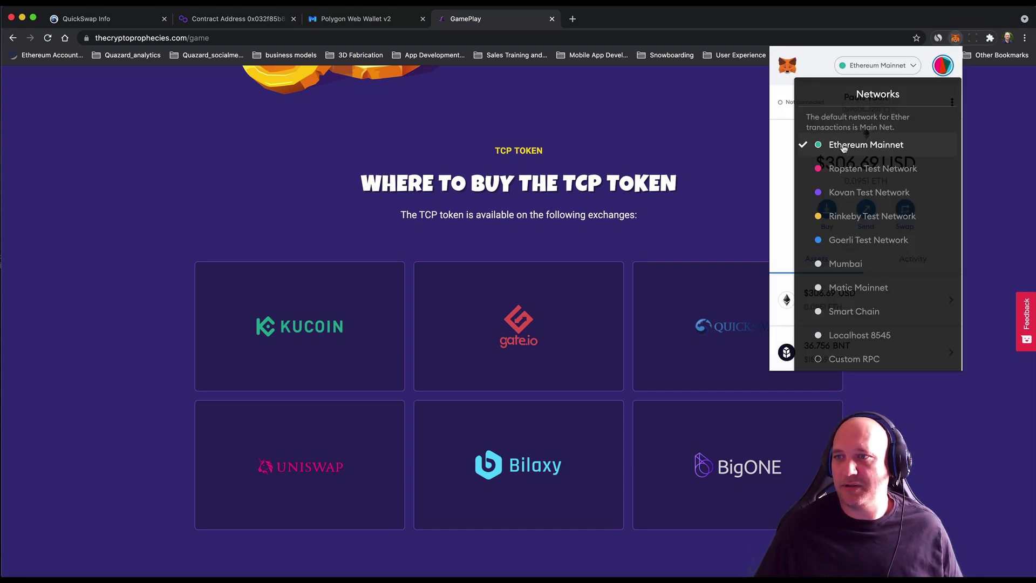
pyautogui.click(890, 135)
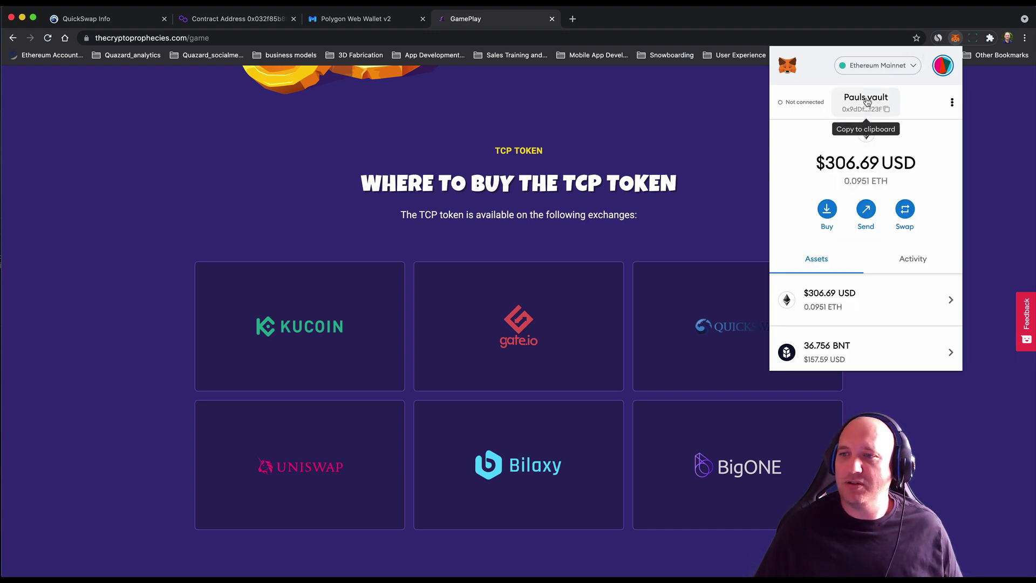
# Check the TCP token's 1499 balance, then return to the Polygon Web Wallet login page
pyautogui.scroll(-5, 859, 214)
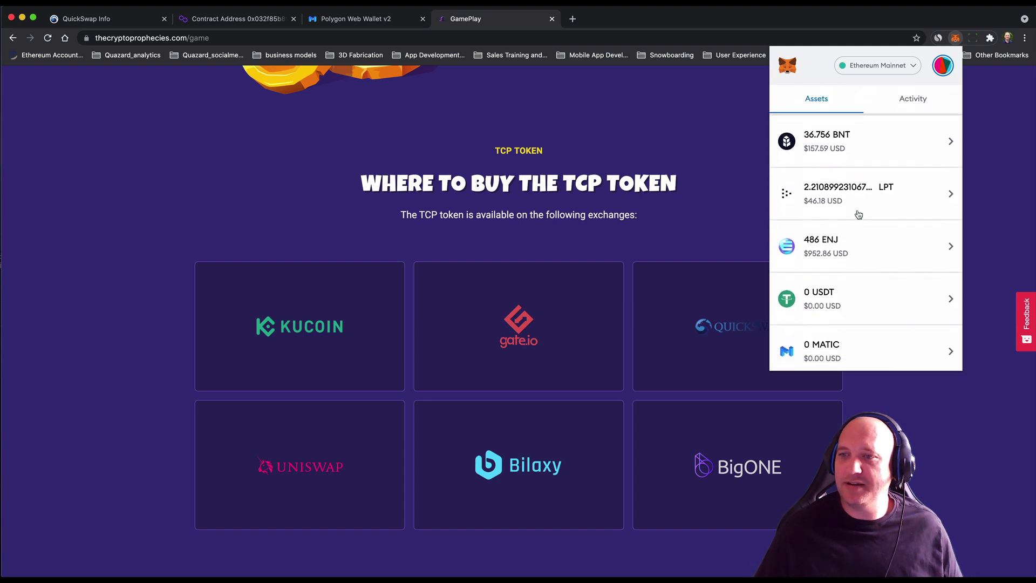
pyautogui.scroll(-7, 858, 215)
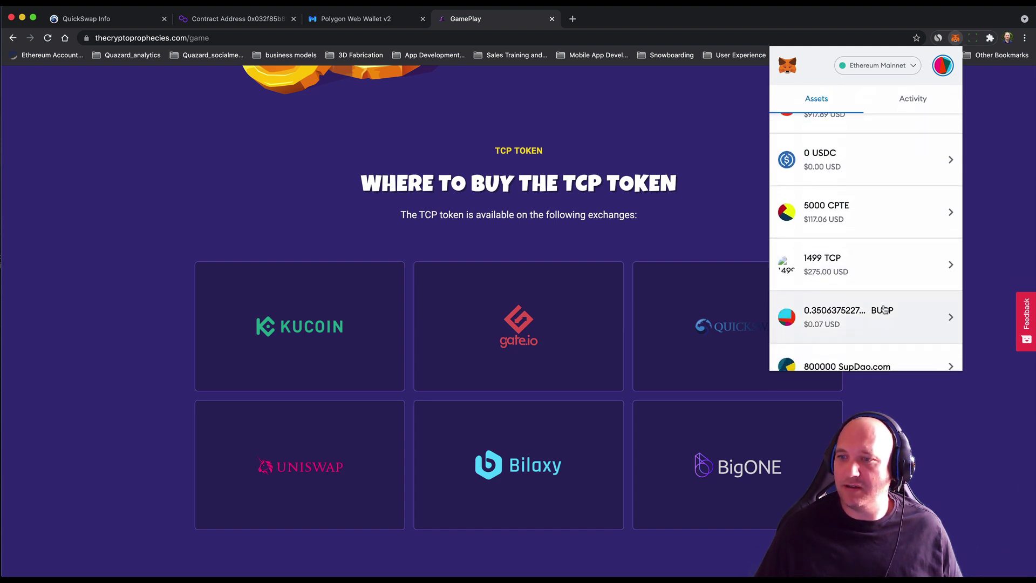
pyautogui.click(841, 218)
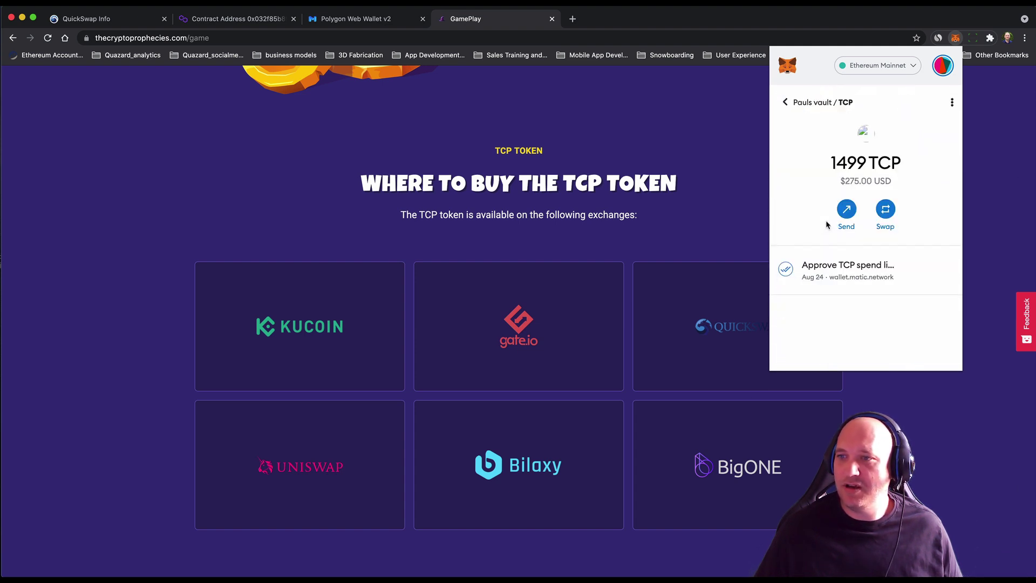
pyautogui.doubleClick(845, 160)
pyautogui.tripleClick(902, 165)
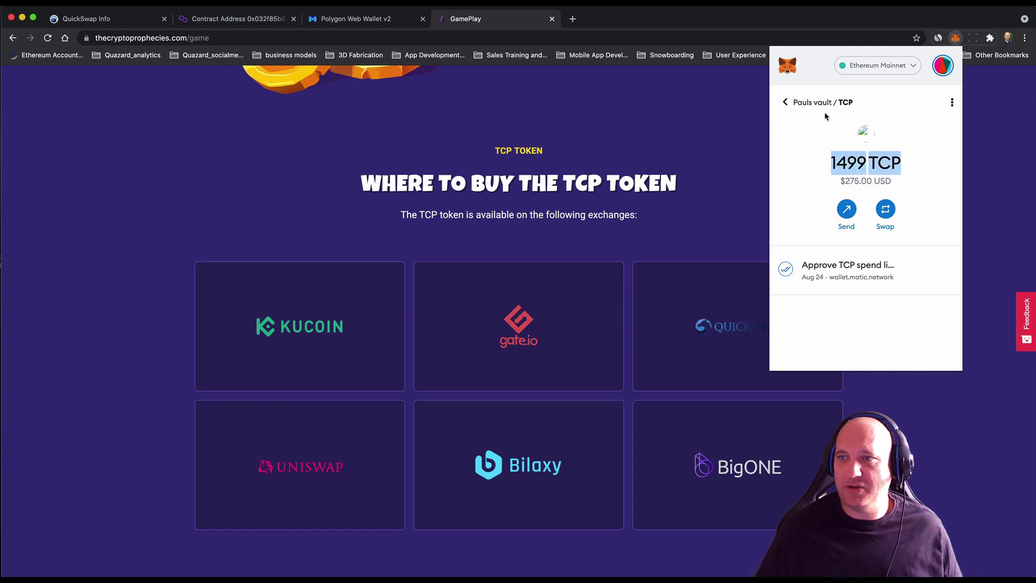
pyautogui.click(809, 104)
pyautogui.hotkey('ctrl', 'shift', 'Tab')
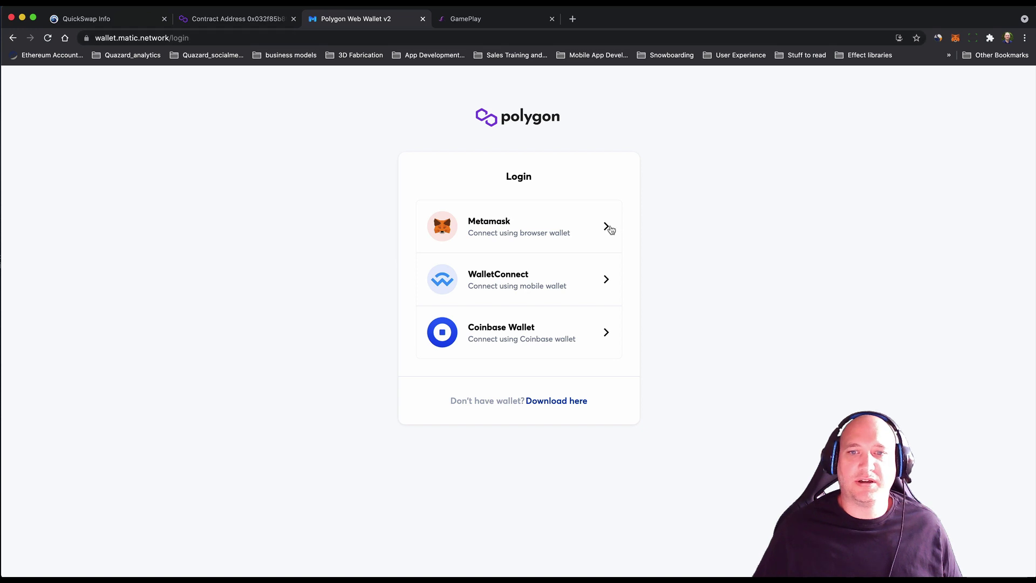
# Log in to Polygon Wallet v2 with MetaMask by signing the login request
pyautogui.click(517, 227)
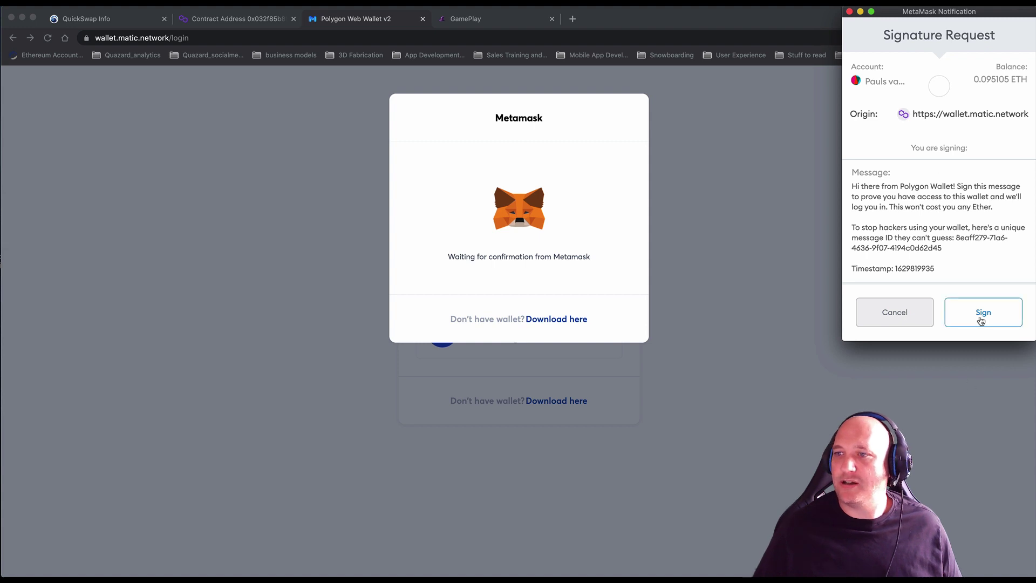
pyautogui.click(983, 313)
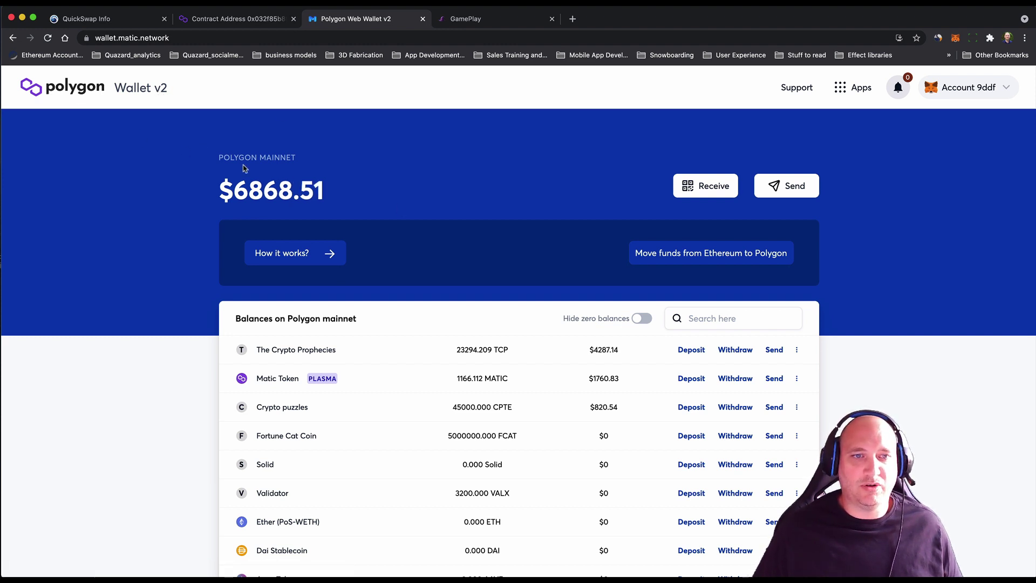
# Turn on 'Hide zero balances', leaving a $6868.51 total with 23294.209 TCP listed
pyautogui.moveTo(220, 158); pyautogui.dragTo(355, 194)
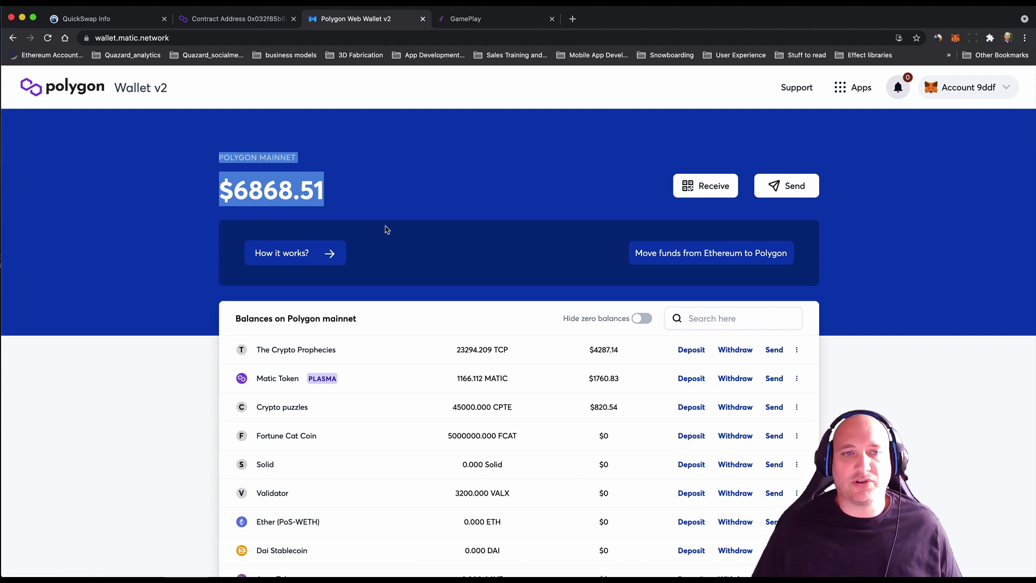
pyautogui.click(400, 197)
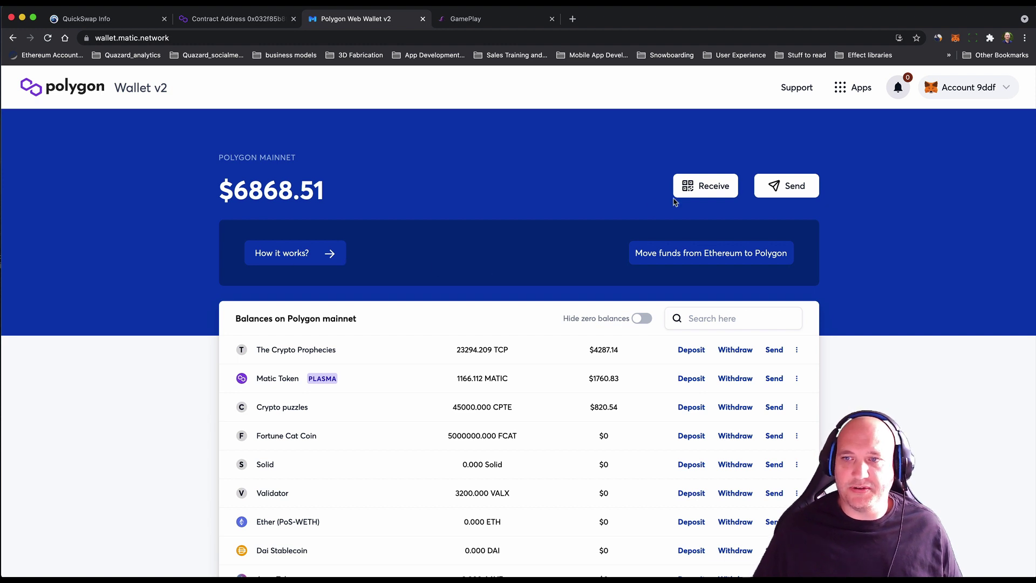
pyautogui.click(641, 318)
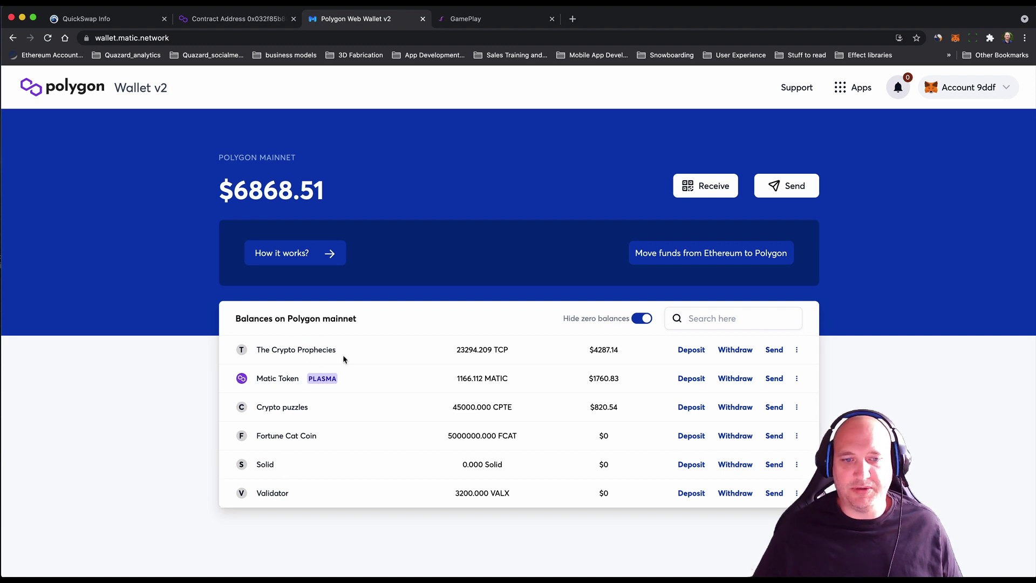
pyautogui.moveTo(457, 352); pyautogui.dragTo(514, 351)
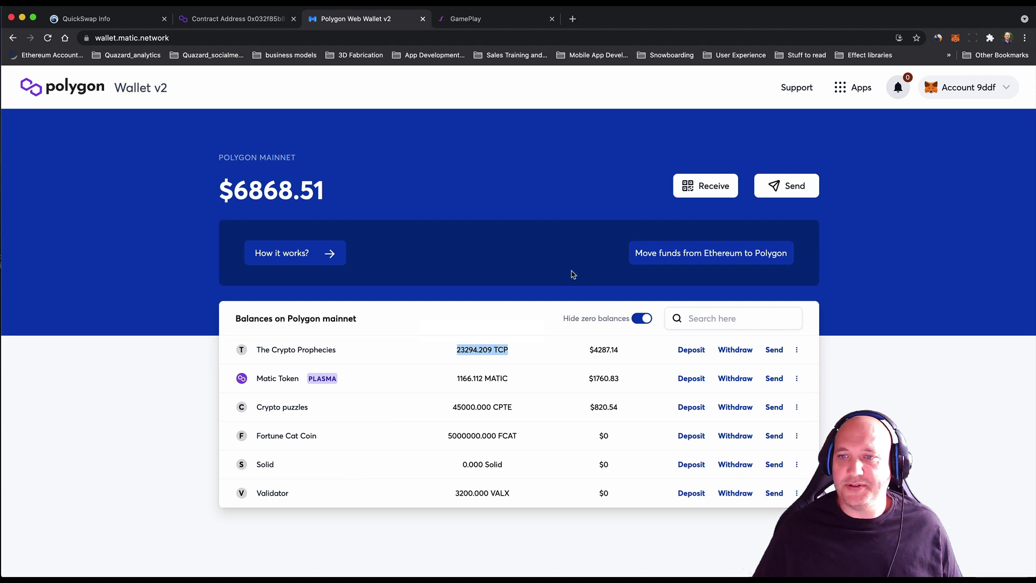
pyautogui.click(899, 241)
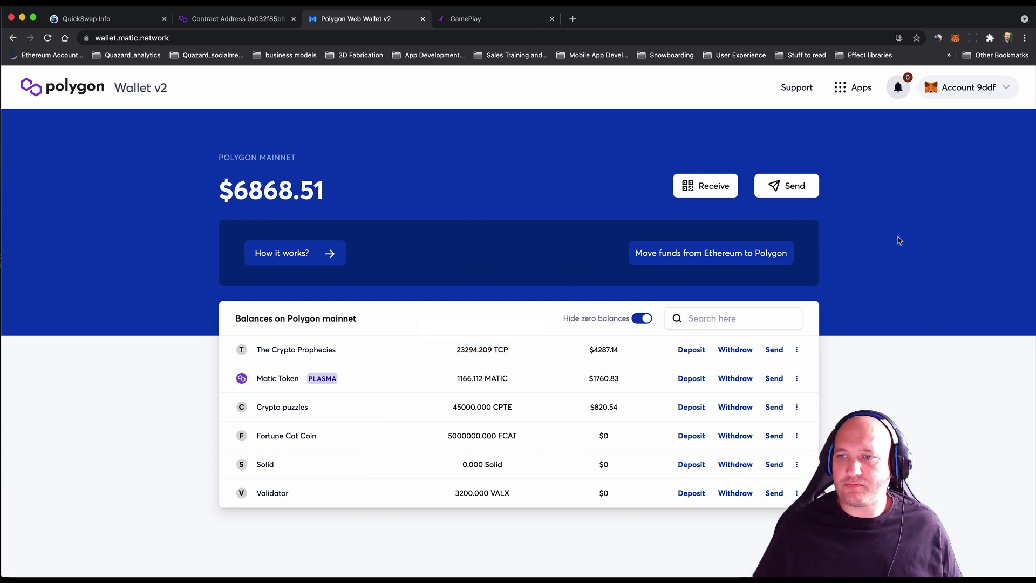
# Open the bridge and keep the direction set to Ethereum-to-Polygon
pyautogui.click(685, 258)
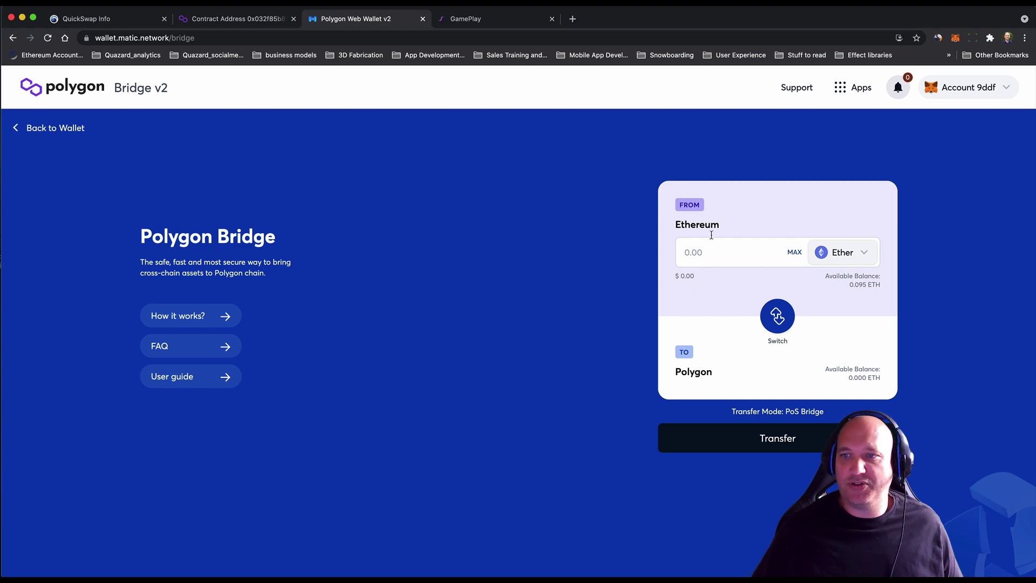
pyautogui.moveTo(676, 226); pyautogui.dragTo(716, 226)
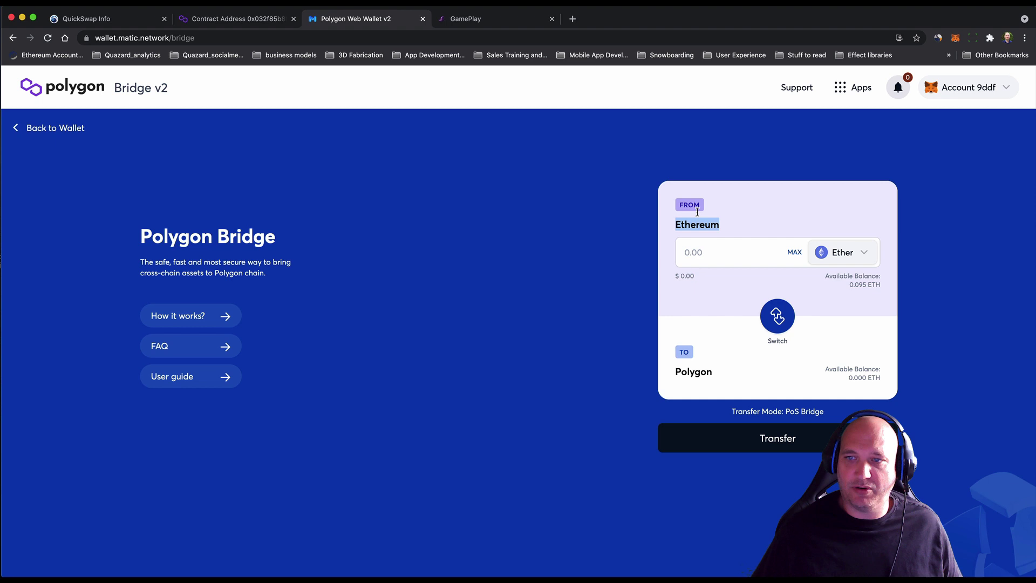
pyautogui.moveTo(678, 372); pyautogui.dragTo(719, 376)
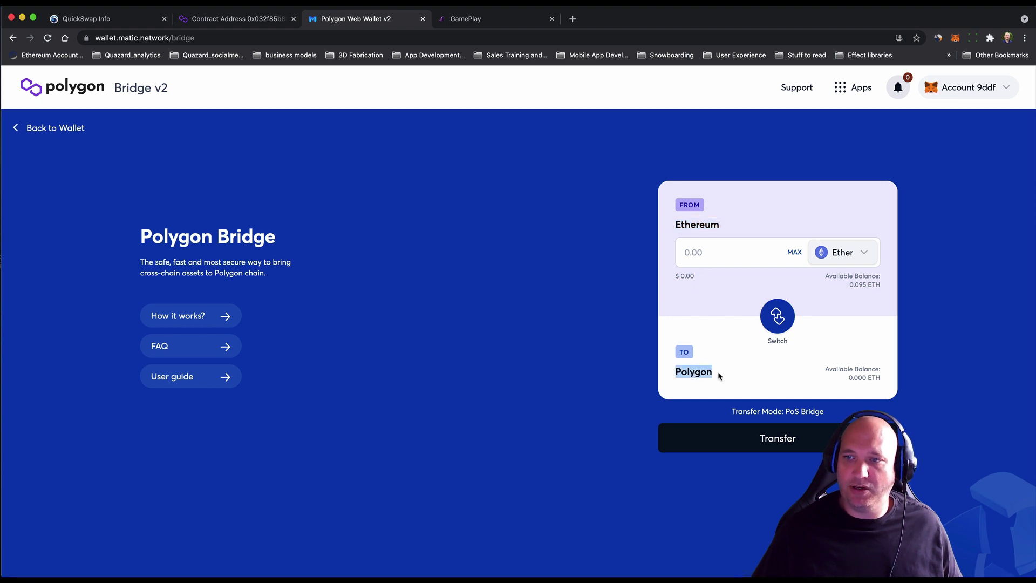
pyautogui.click(779, 319)
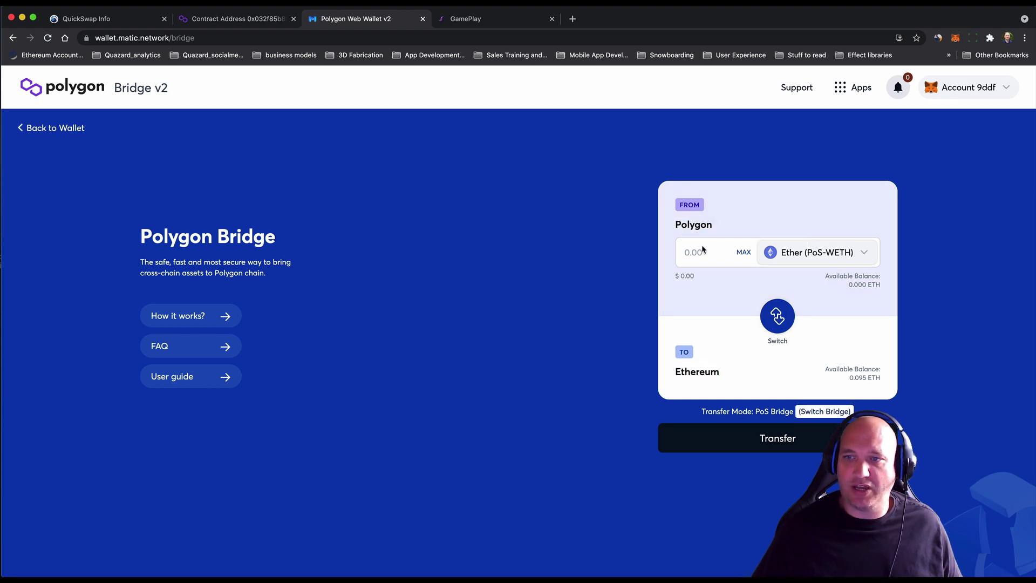
pyautogui.click(784, 318)
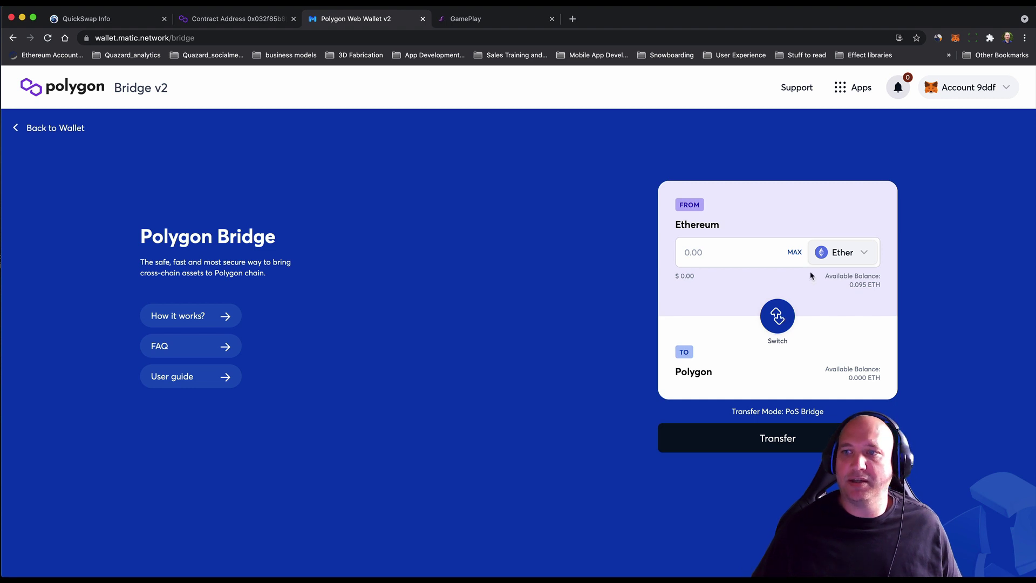
# Choose The Crypto Prophecies as the token and enter an amount of 100
pyautogui.click(850, 259)
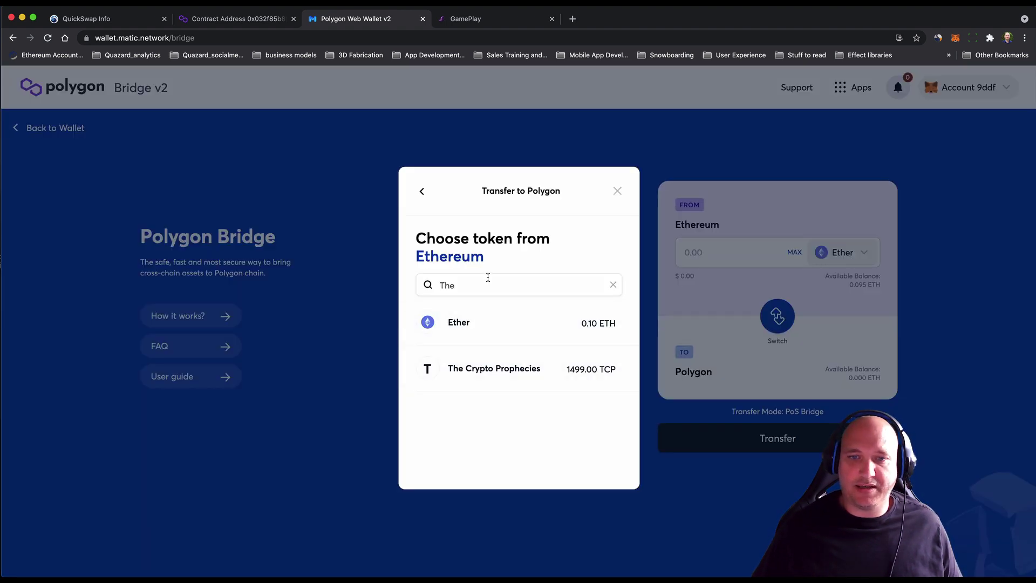
pyautogui.click(488, 372)
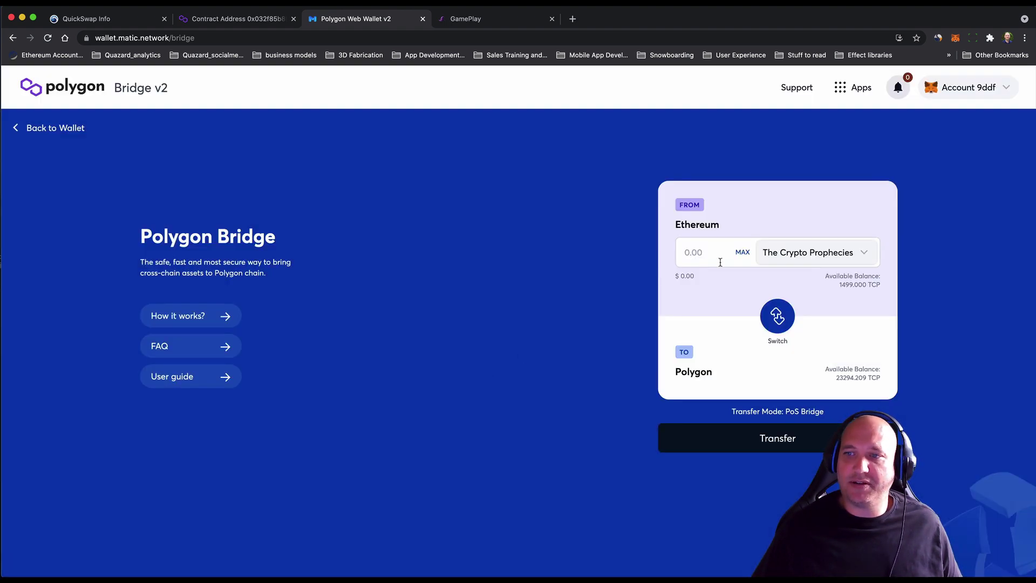
pyautogui.click(741, 252)
pyautogui.doubleClick(685, 252)
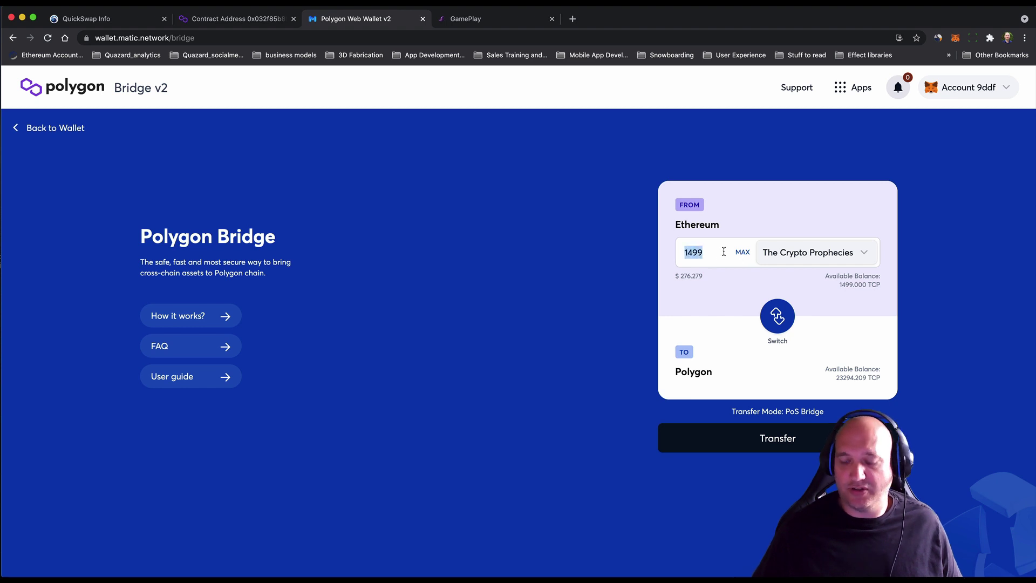
pyautogui.write('100')
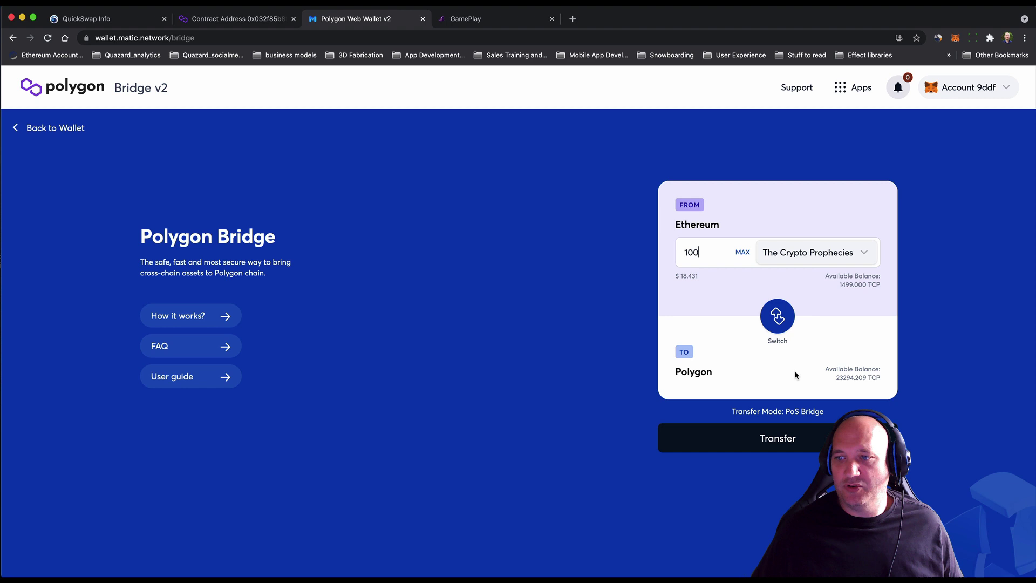
# Start the 100 TCP transfer, accepting the notice, ~$27.50 gas estimate and confirmation
pyautogui.click(772, 431)
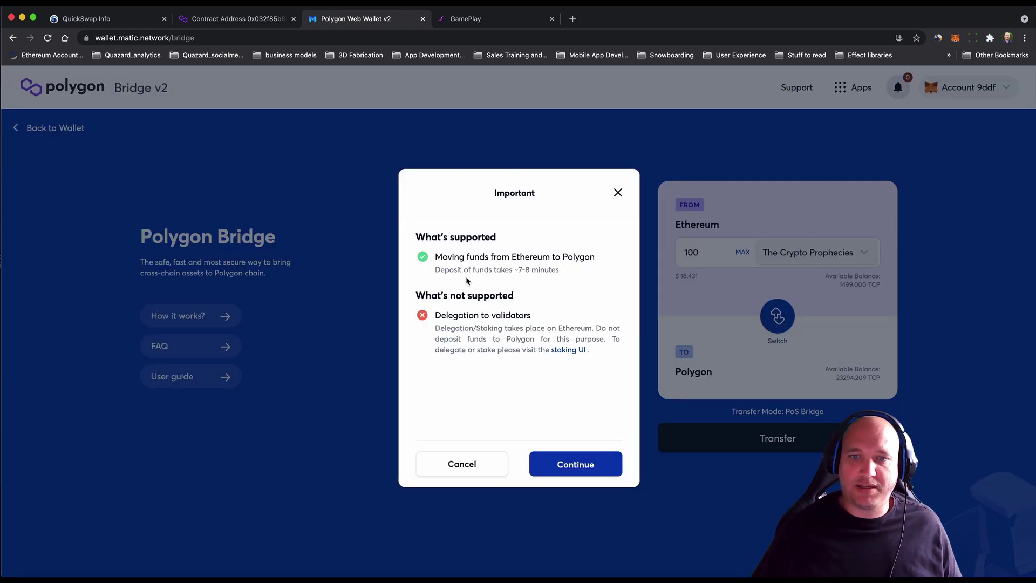
pyautogui.moveTo(463, 269); pyautogui.dragTo(574, 274)
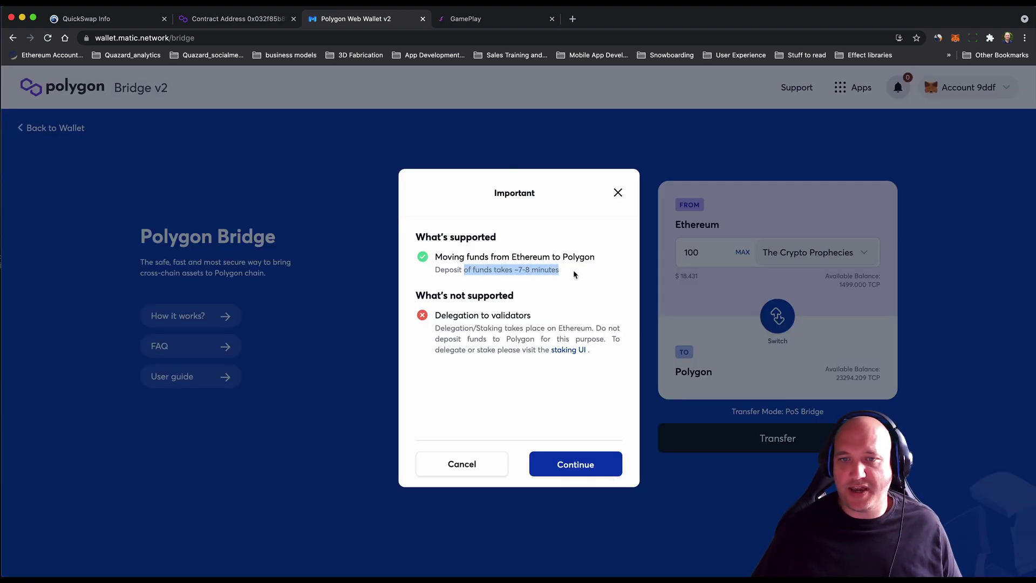
pyautogui.click(583, 468)
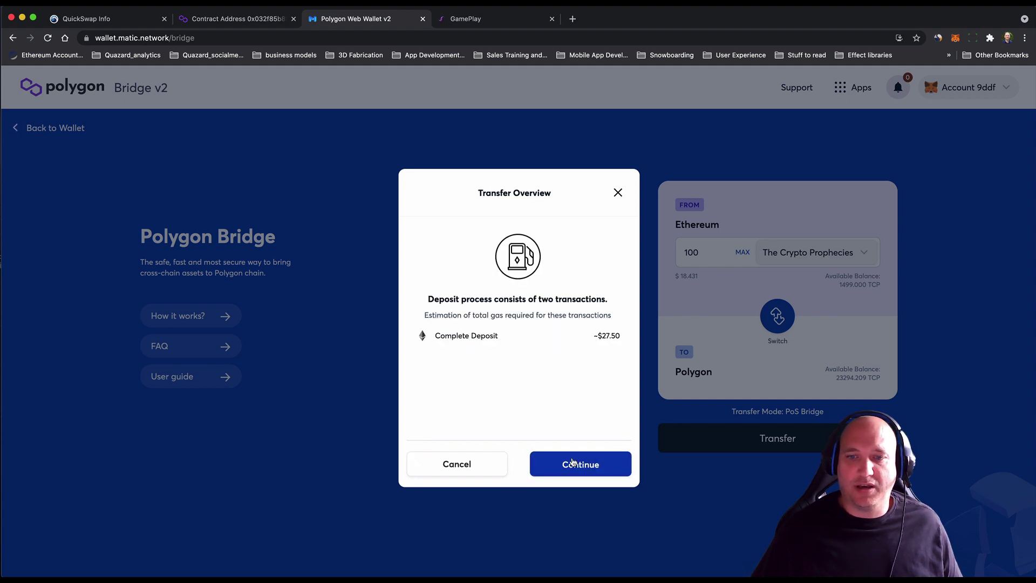
pyautogui.click(583, 466)
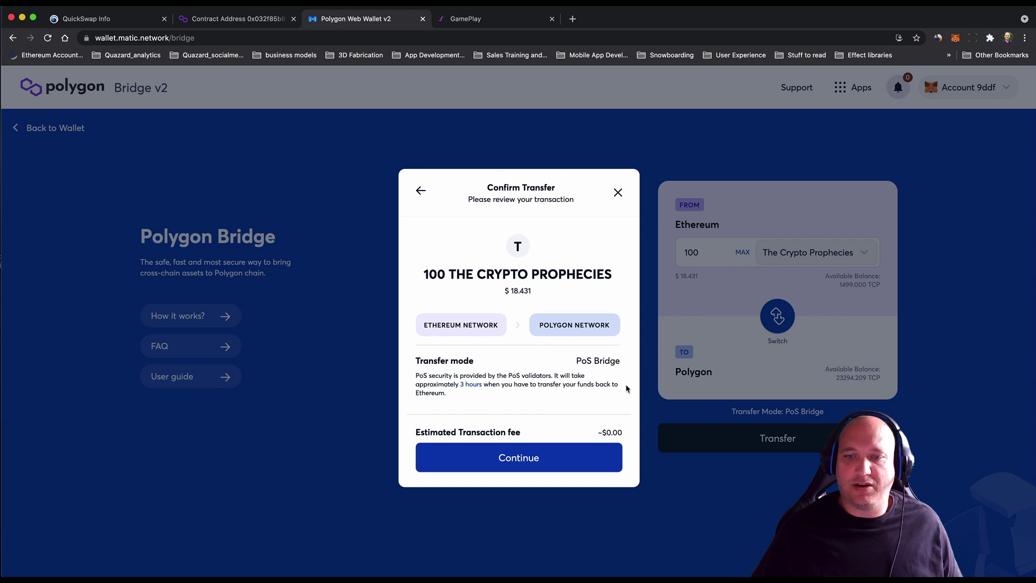
pyautogui.click(540, 459)
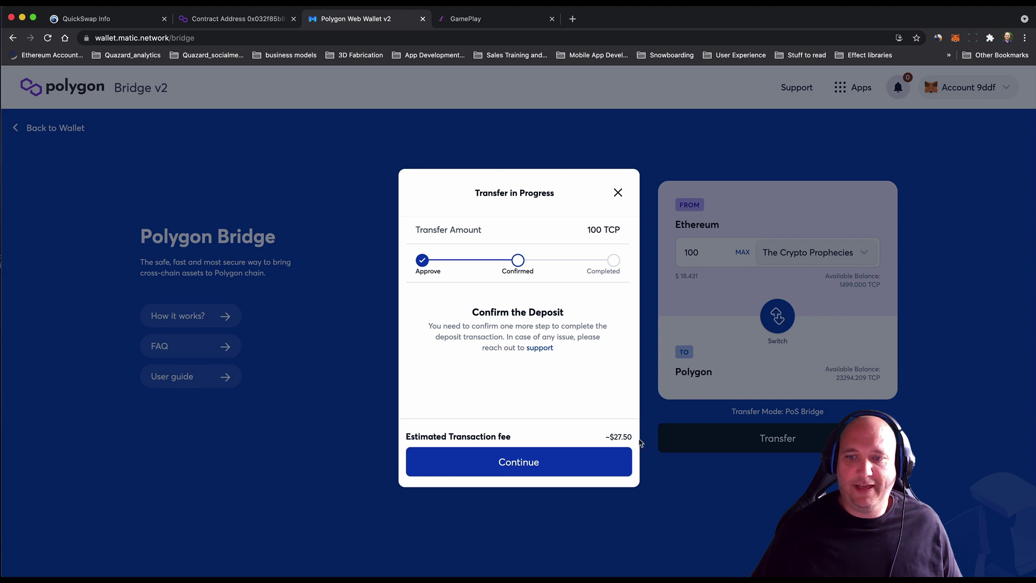
# Confirm the 100 TCP deposit in MetaMask, paying the $24.68 gas fee
pyautogui.click(530, 463)
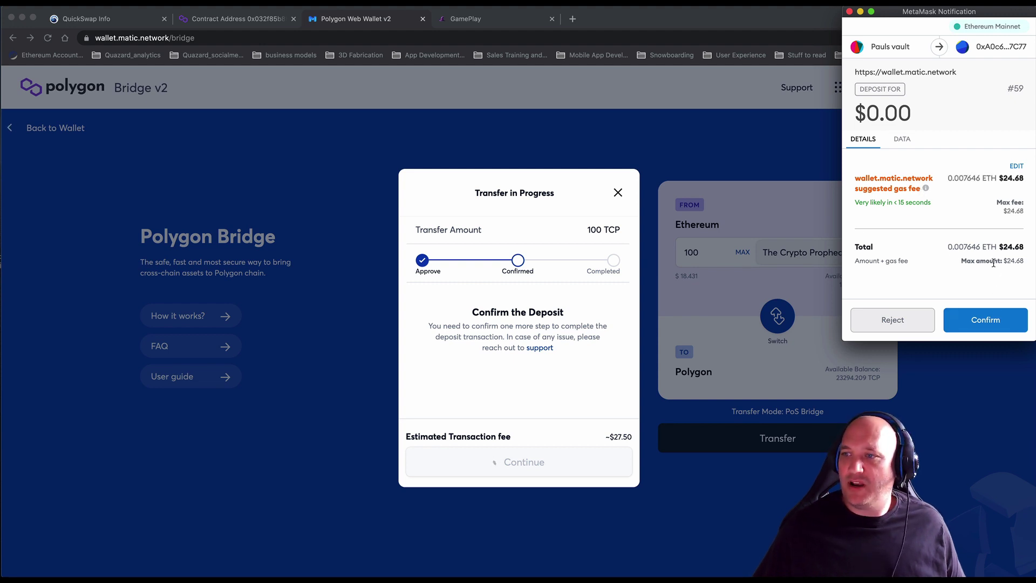
pyautogui.click(995, 325)
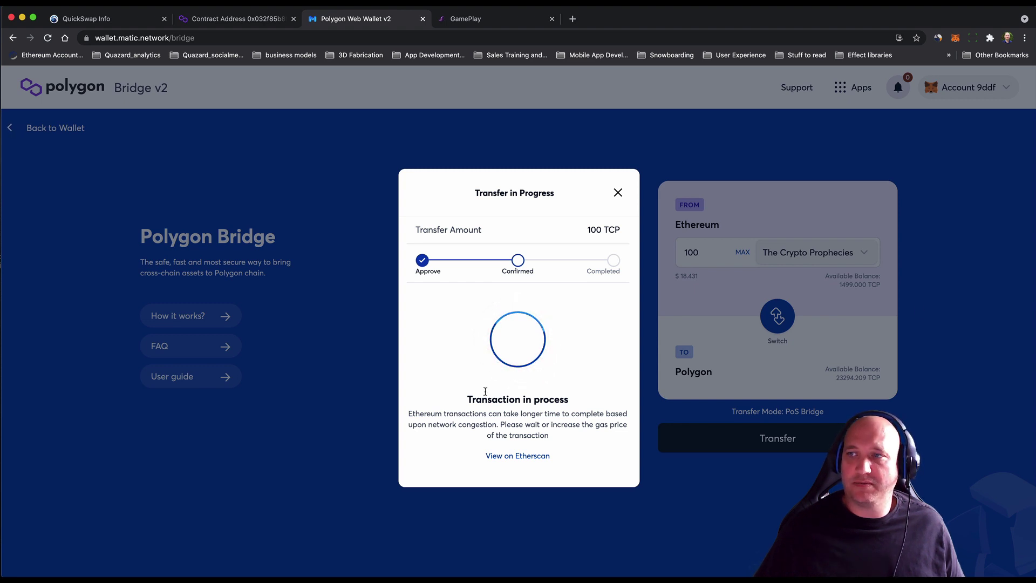
# Reopen the 100 TCP deposit from recent transactions to see it marked Transfer Completed
pyautogui.click(517, 456)
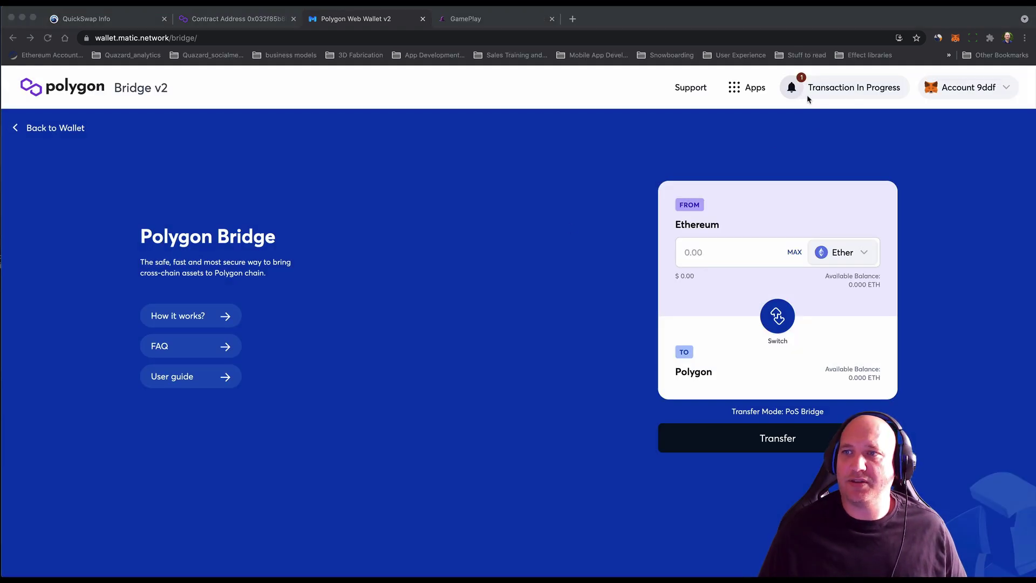
pyautogui.click(843, 127)
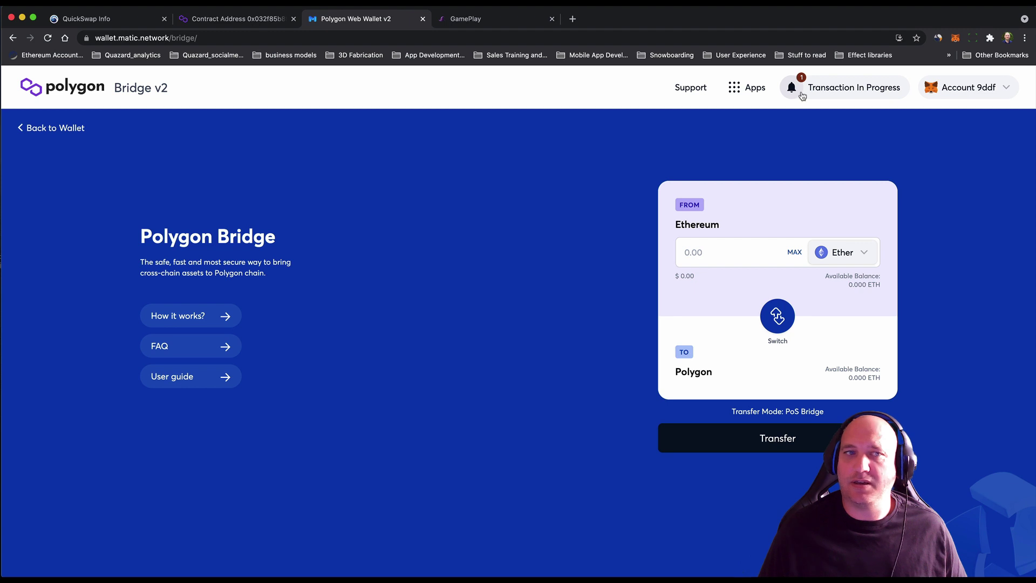
pyautogui.click(844, 94)
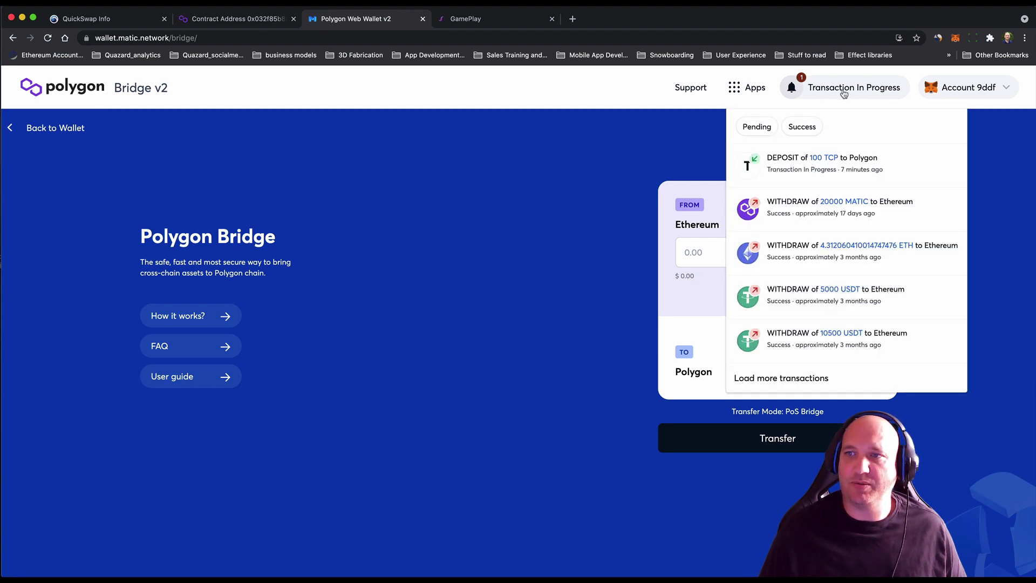
pyautogui.click(883, 168)
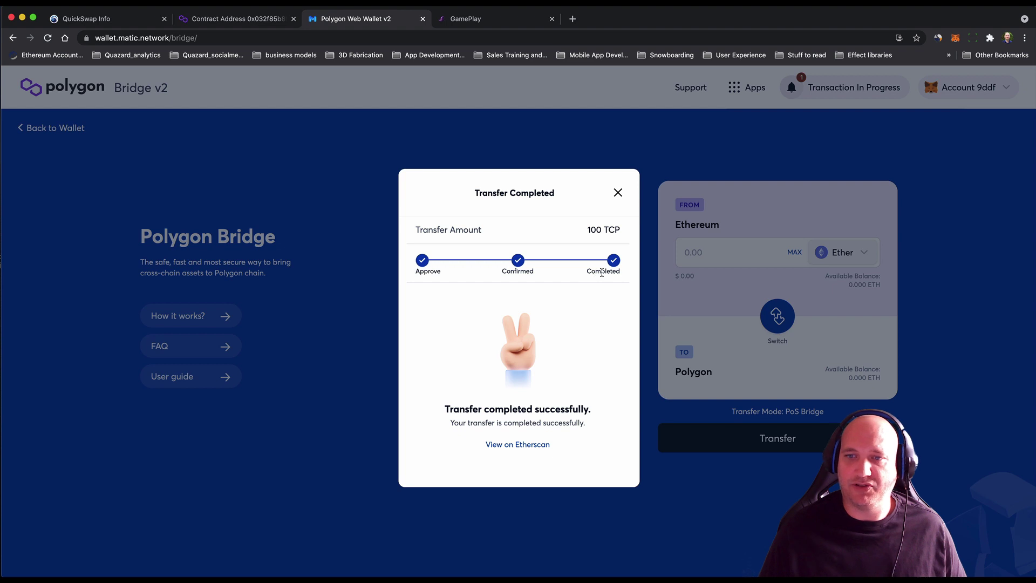
# Verify on Etherscan that the deposit's replacement transaction succeeded, then close that tab
pyautogui.click(527, 446)
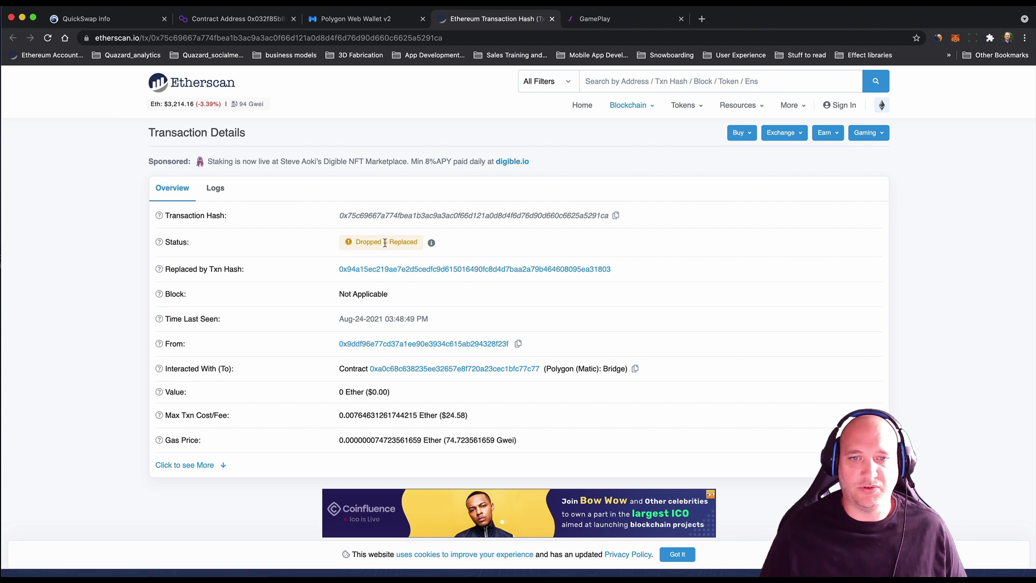
pyautogui.click(390, 269)
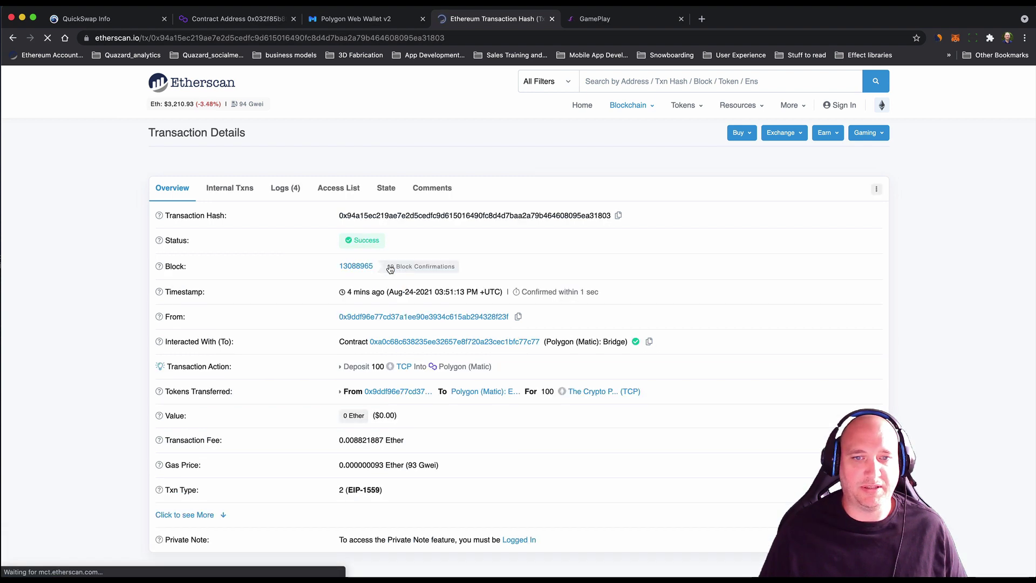
pyautogui.moveTo(526, 369); pyautogui.dragTo(504, 375)
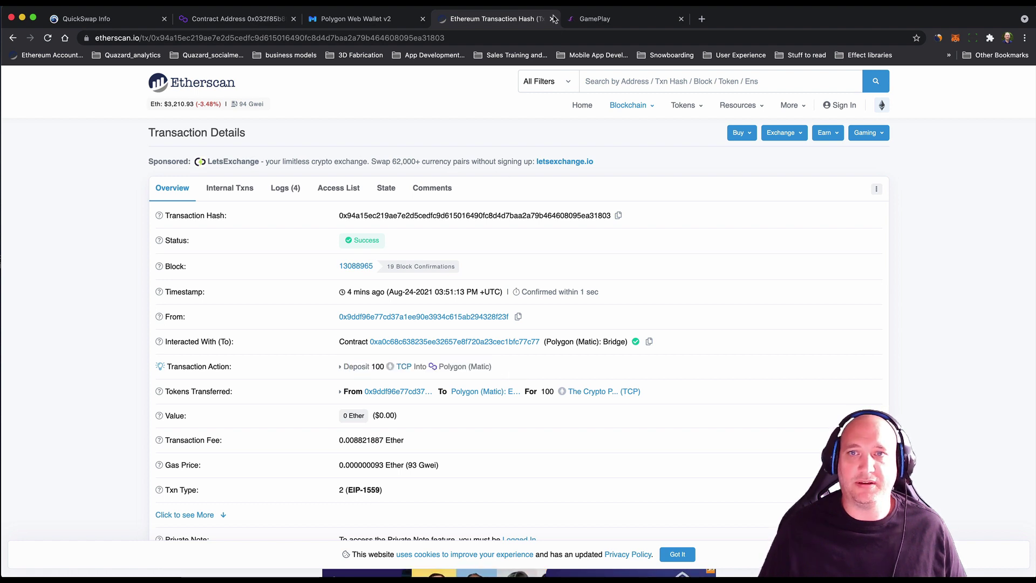
pyautogui.press('super+w')
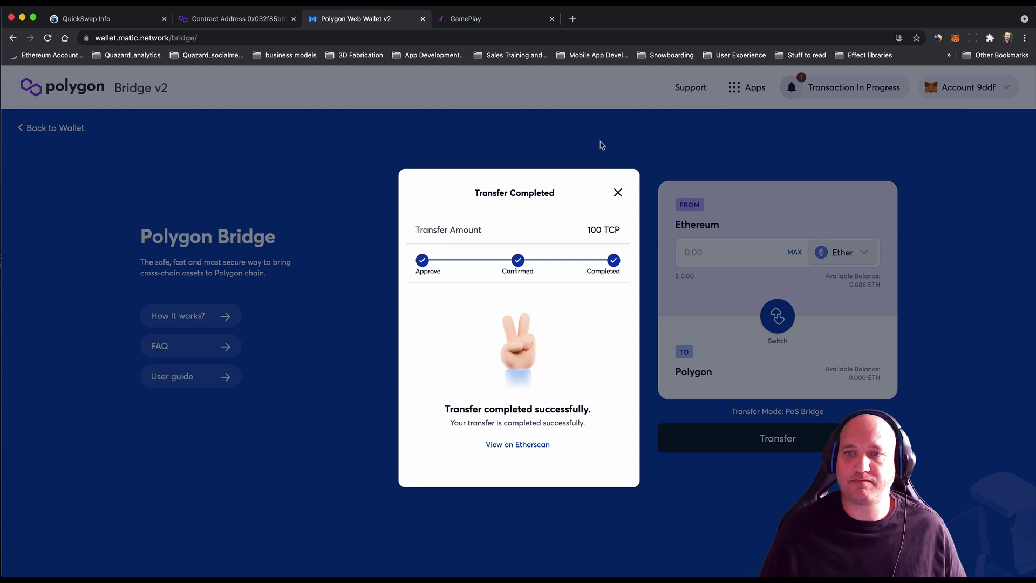
pyautogui.click(616, 192)
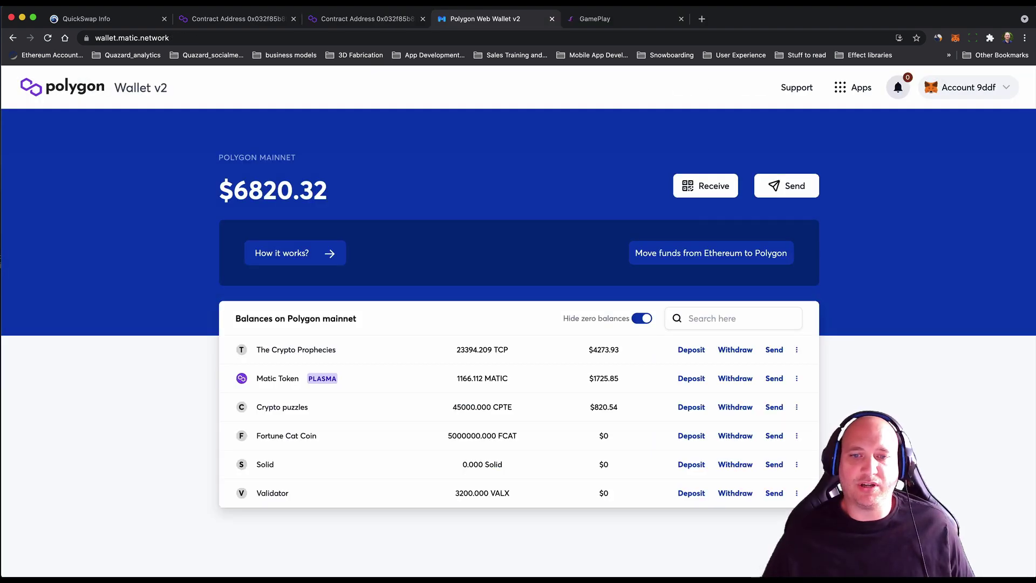
pyautogui.tripleClick(335, 349)
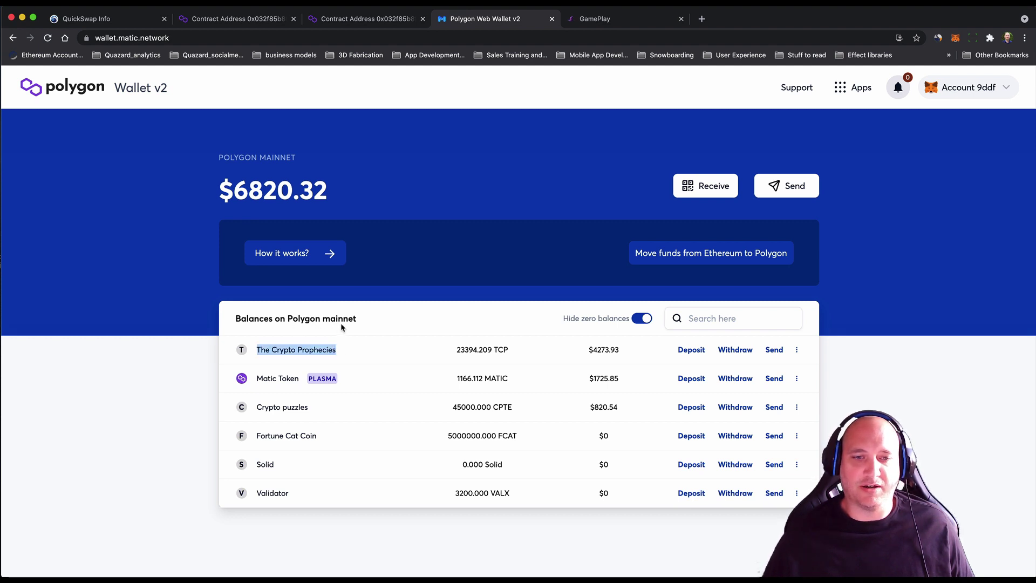
pyautogui.click(467, 350)
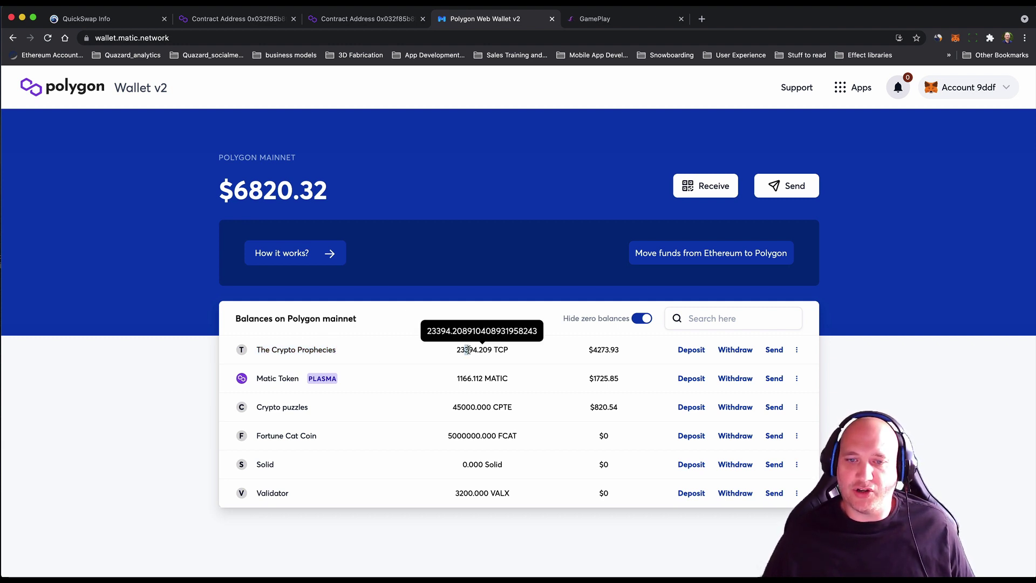
pyautogui.click(540, 354)
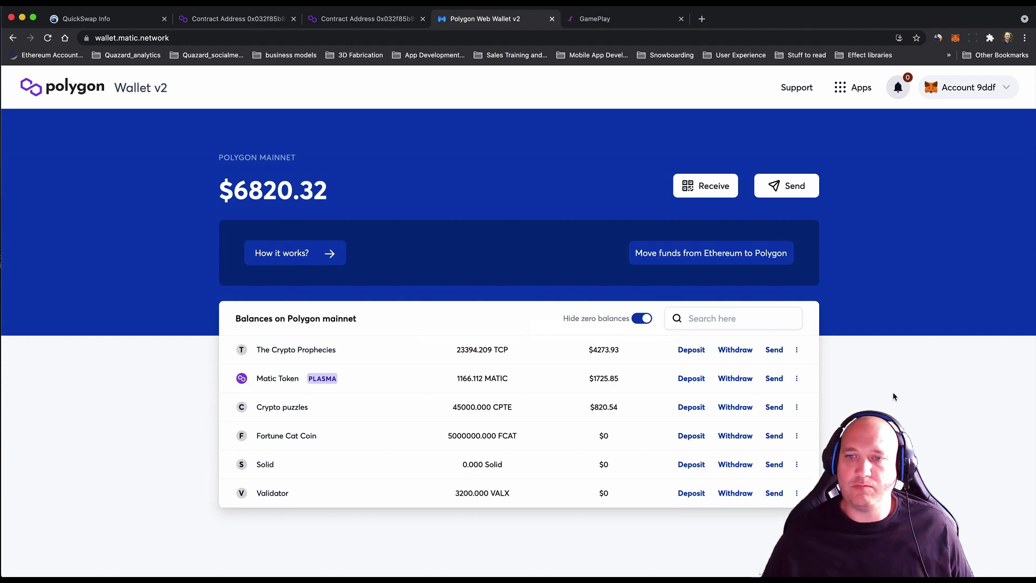
pyautogui.click(955, 38)
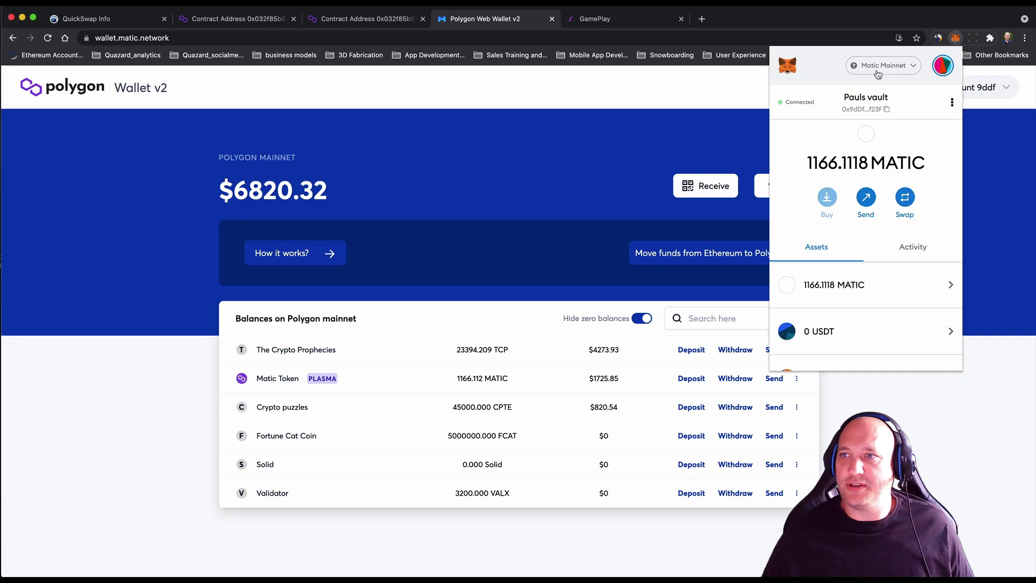
pyautogui.click(884, 69)
pyautogui.click(884, 69)
pyautogui.click(885, 69)
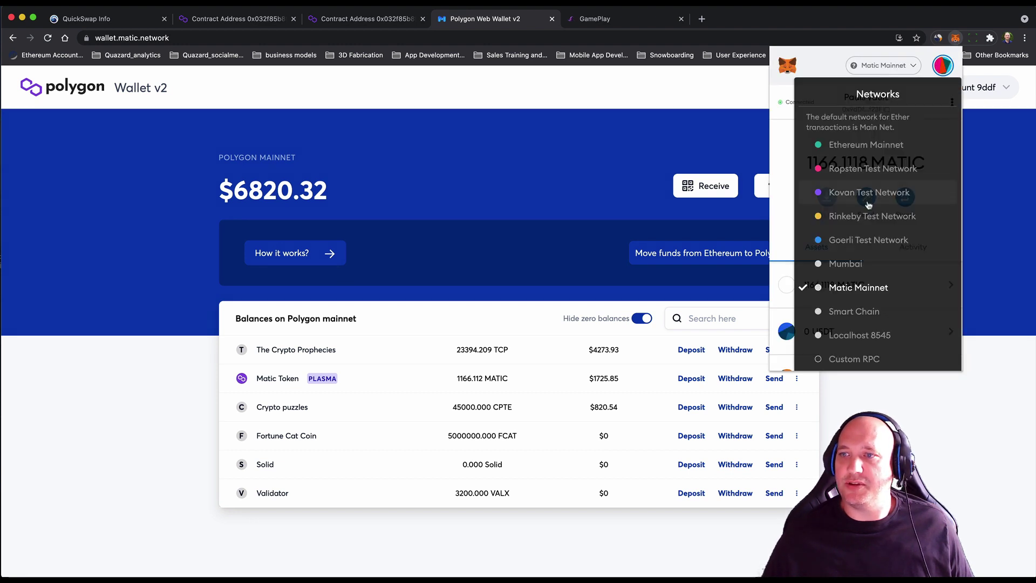
pyautogui.press('Escape')
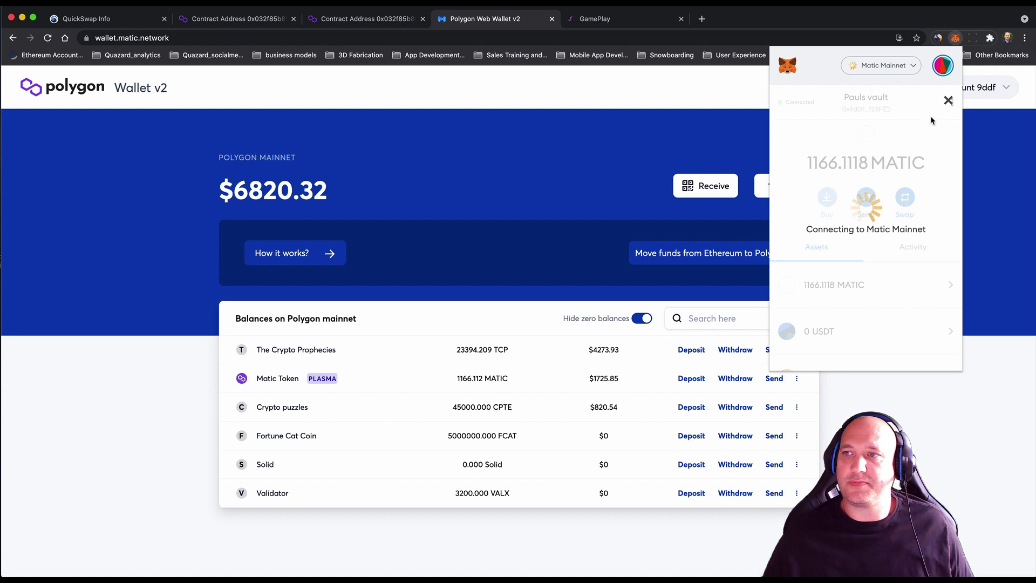
pyautogui.click(947, 102)
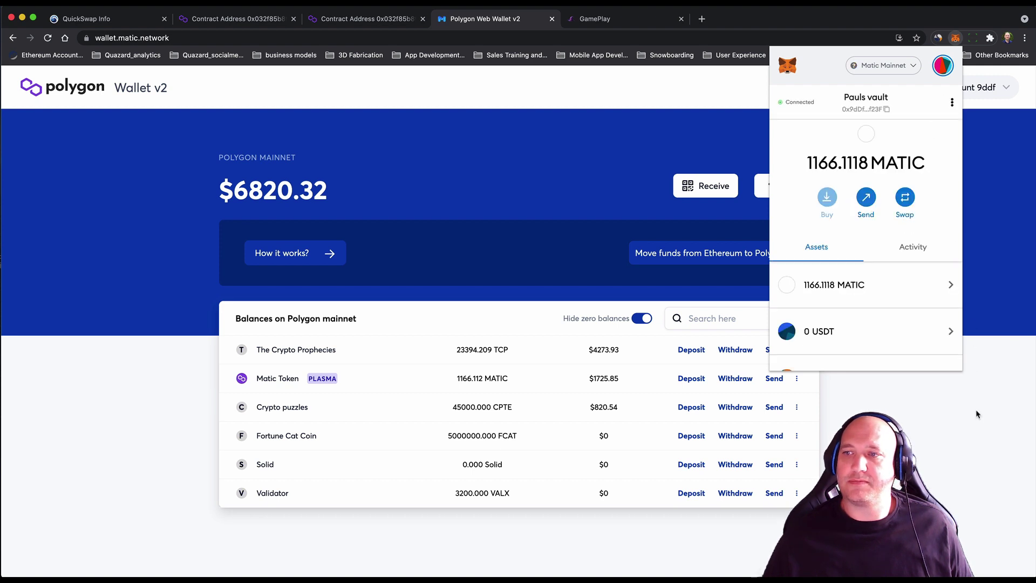
pyautogui.scroll(-10, 878, 231)
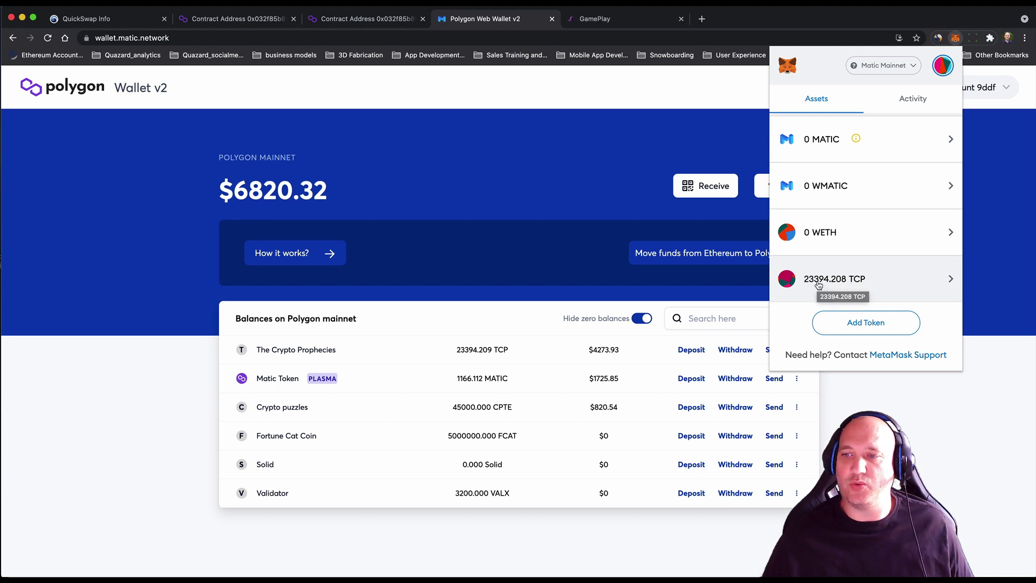
pyautogui.click(615, 181)
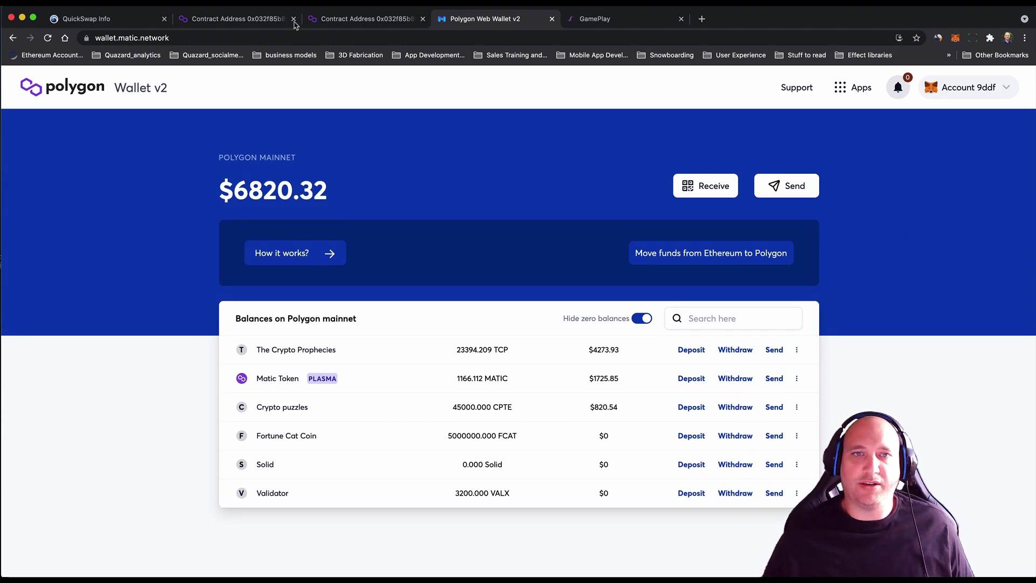
# Go from the GamePlay tab to QuickSwap's TCP page (US$0.21), then its Polygonscan contract
pyautogui.click(594, 19)
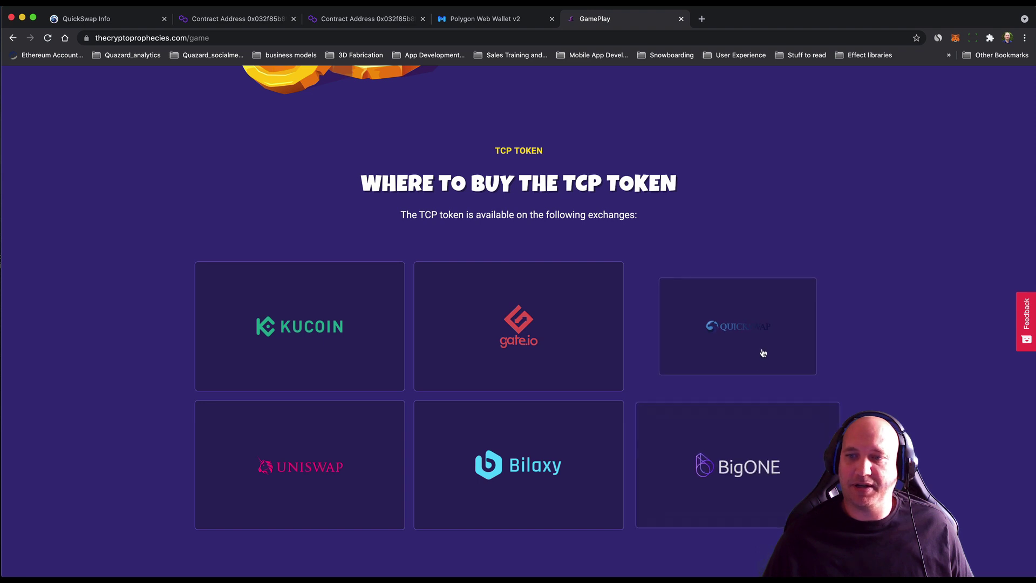
pyautogui.click(701, 323)
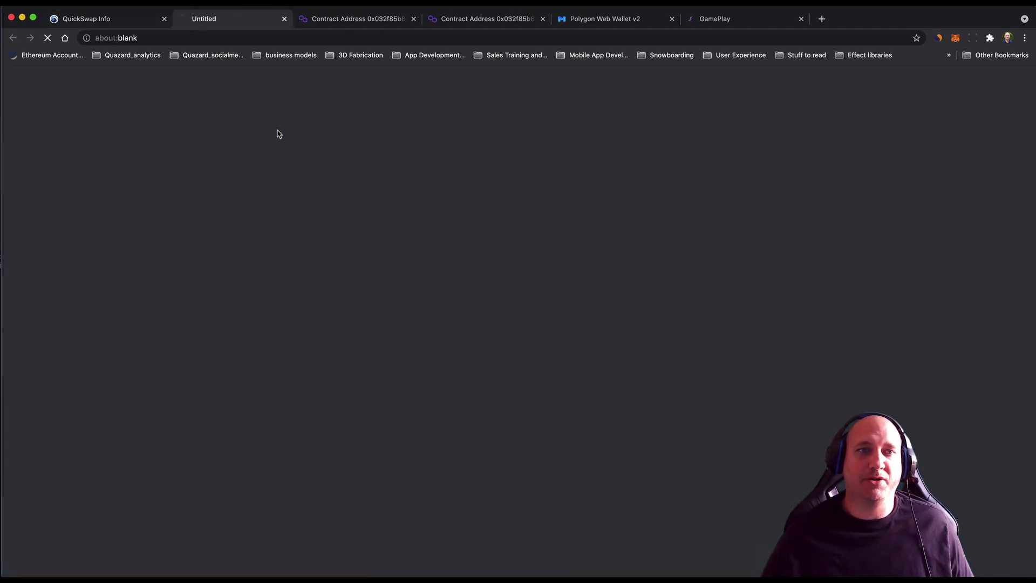
pyautogui.click(277, 133)
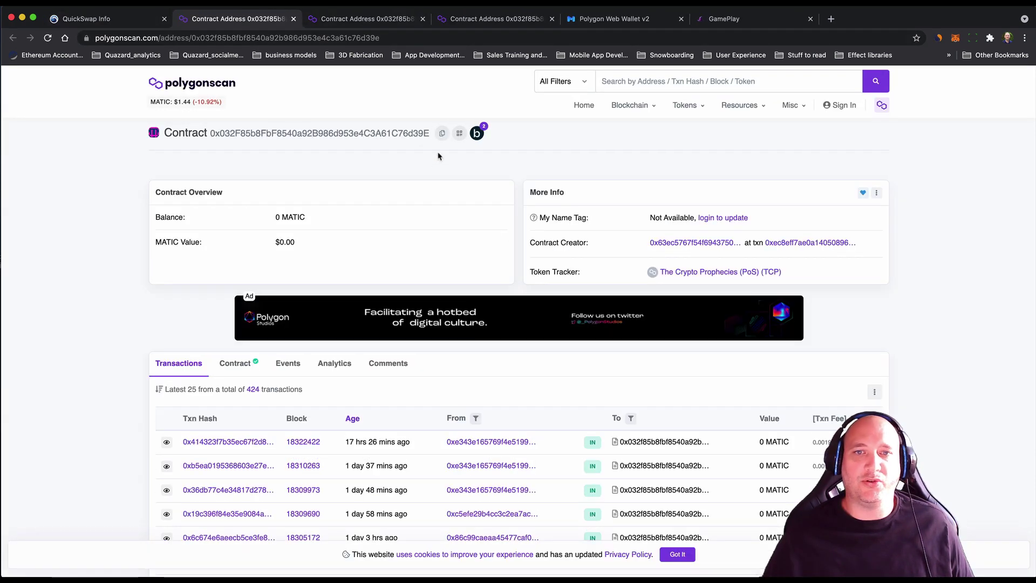
pyautogui.click(442, 133)
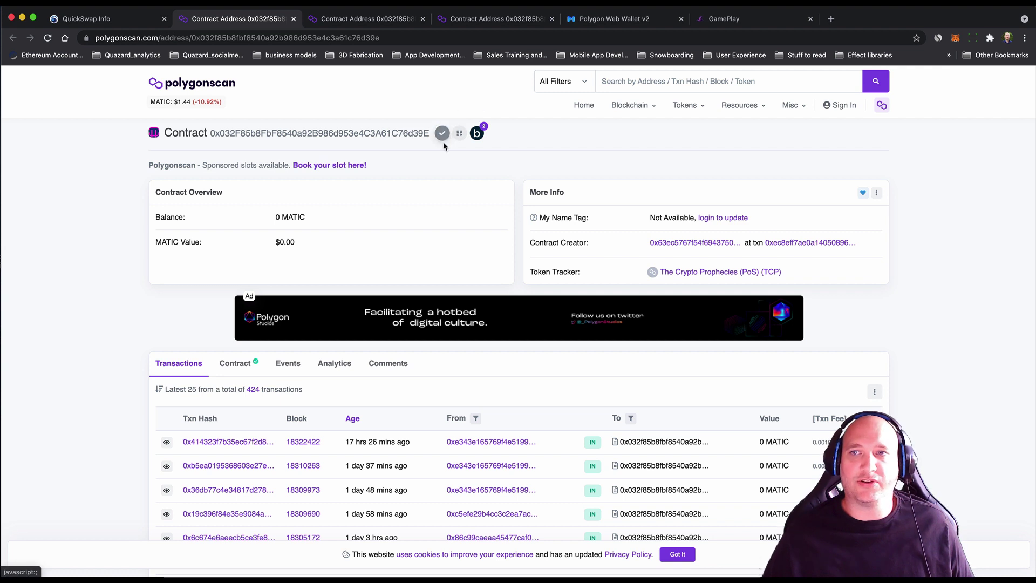
pyautogui.click(953, 40)
pyautogui.scroll(-10, 900, 205)
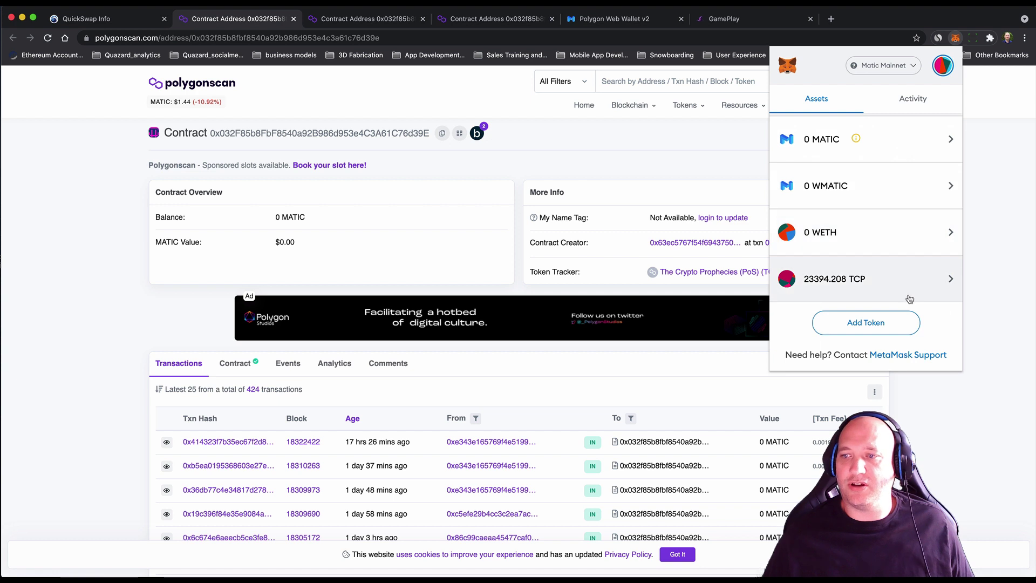
pyautogui.click(873, 326)
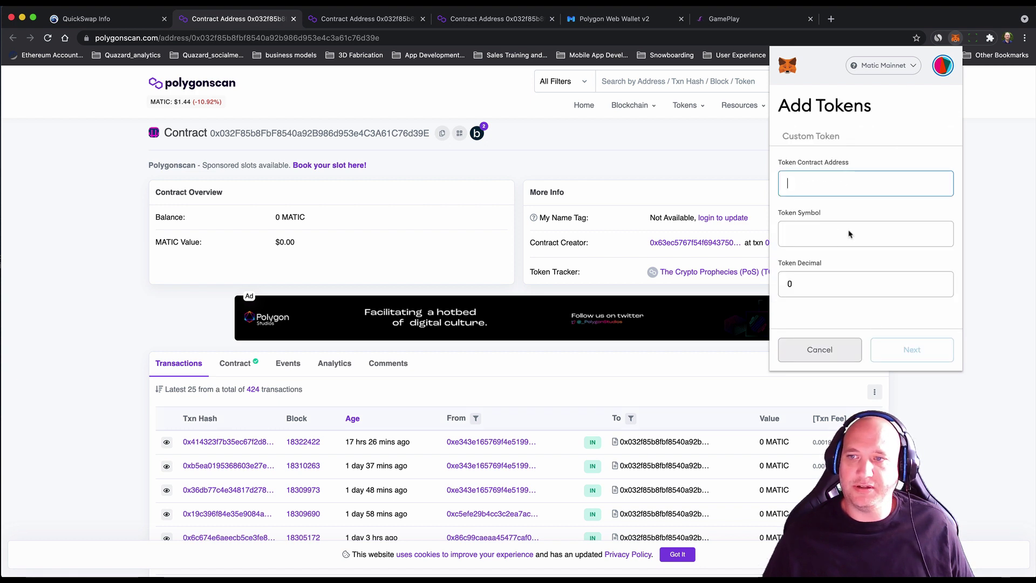
pyautogui.click(842, 188)
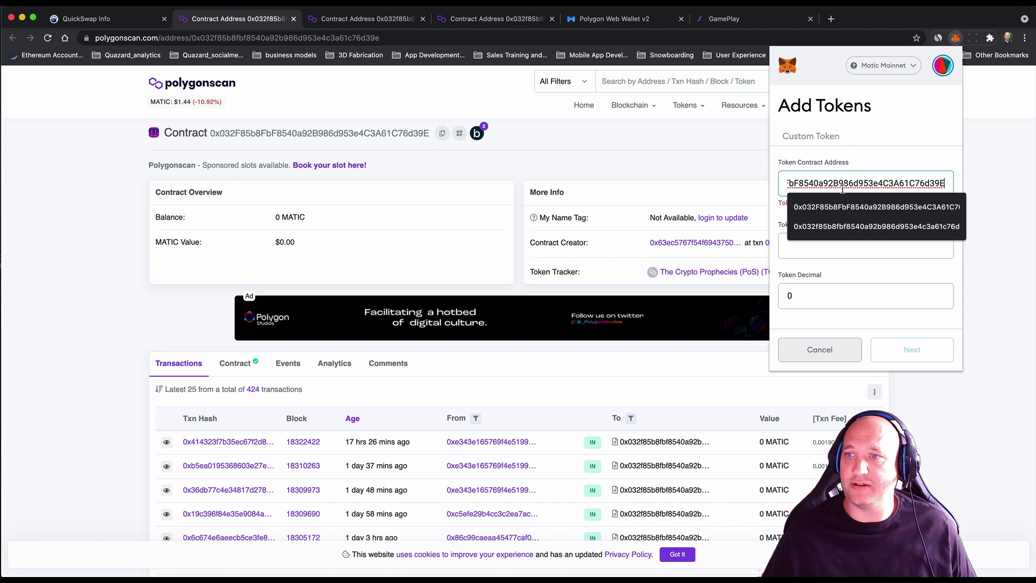
pyautogui.click(781, 204)
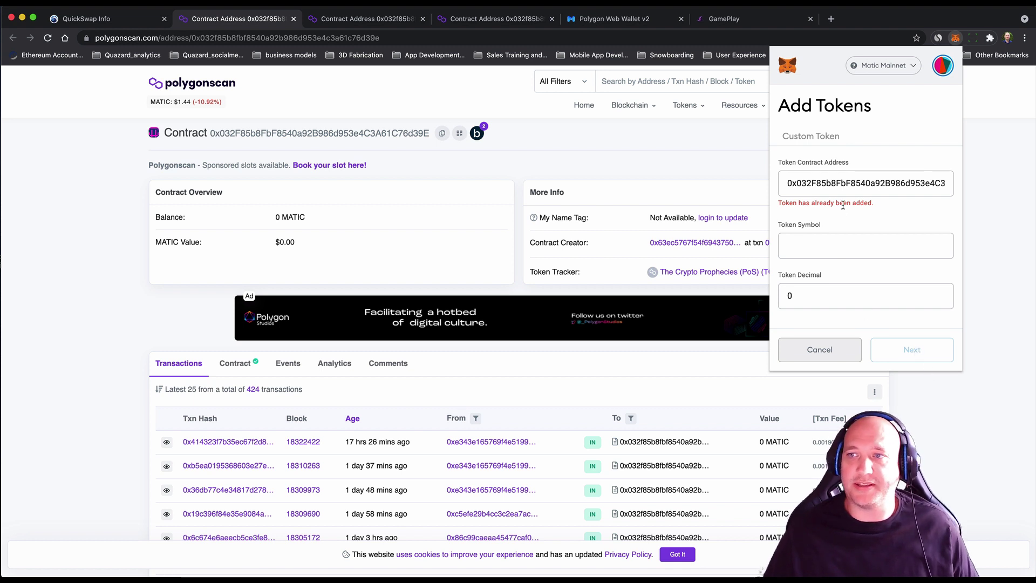
pyautogui.click(969, 155)
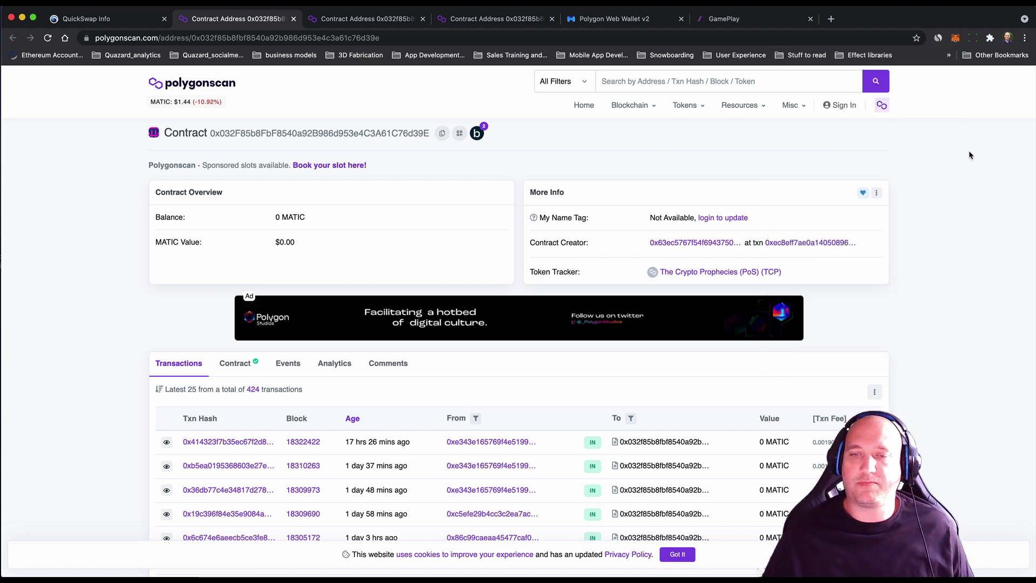